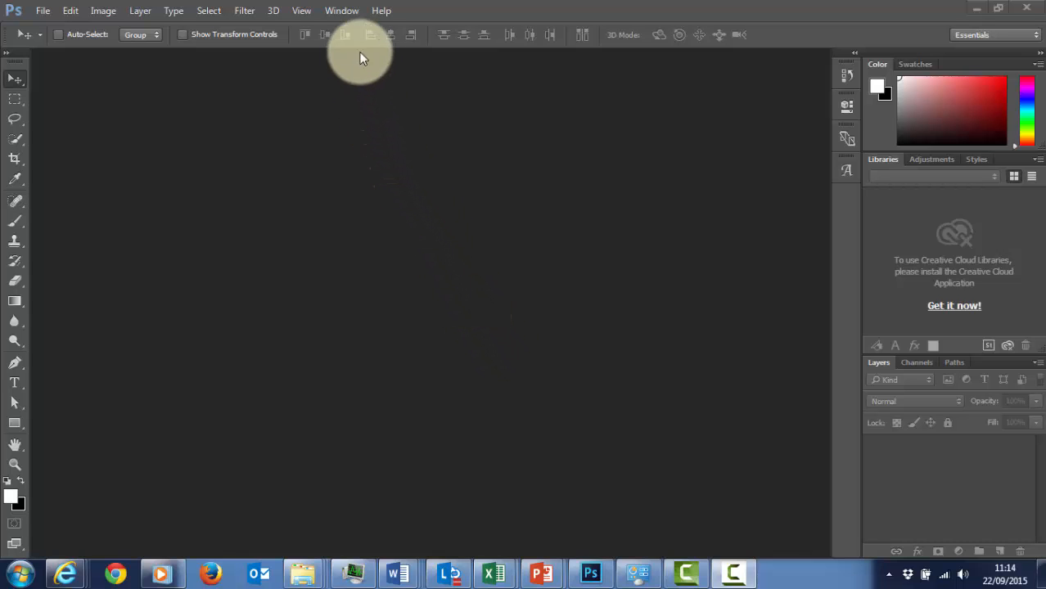
Reset the Essentials workspace to its default layout
click(342, 10)
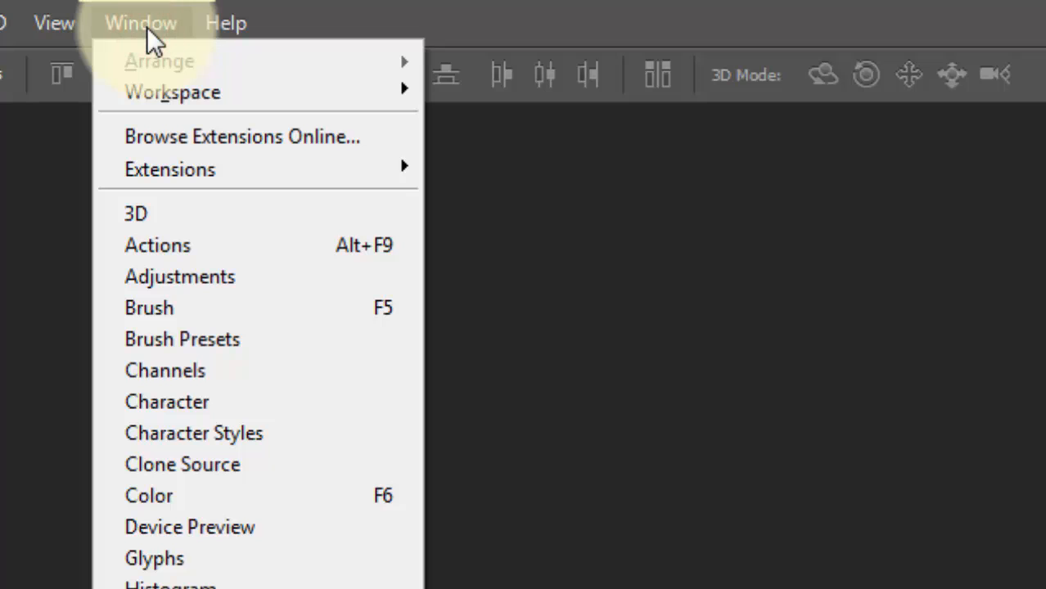
mouse_move(142, 96)
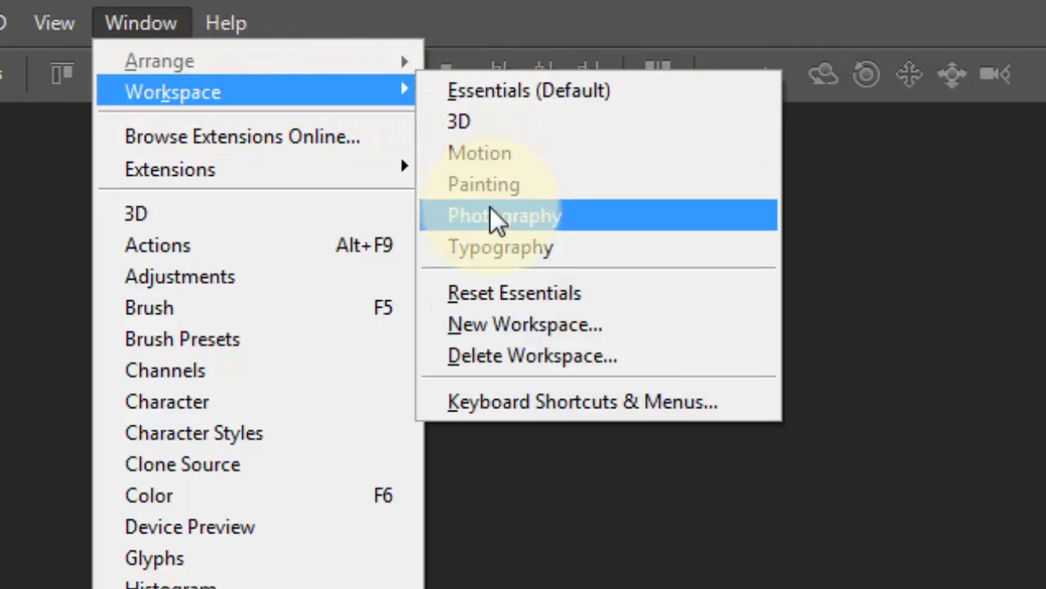
click(553, 298)
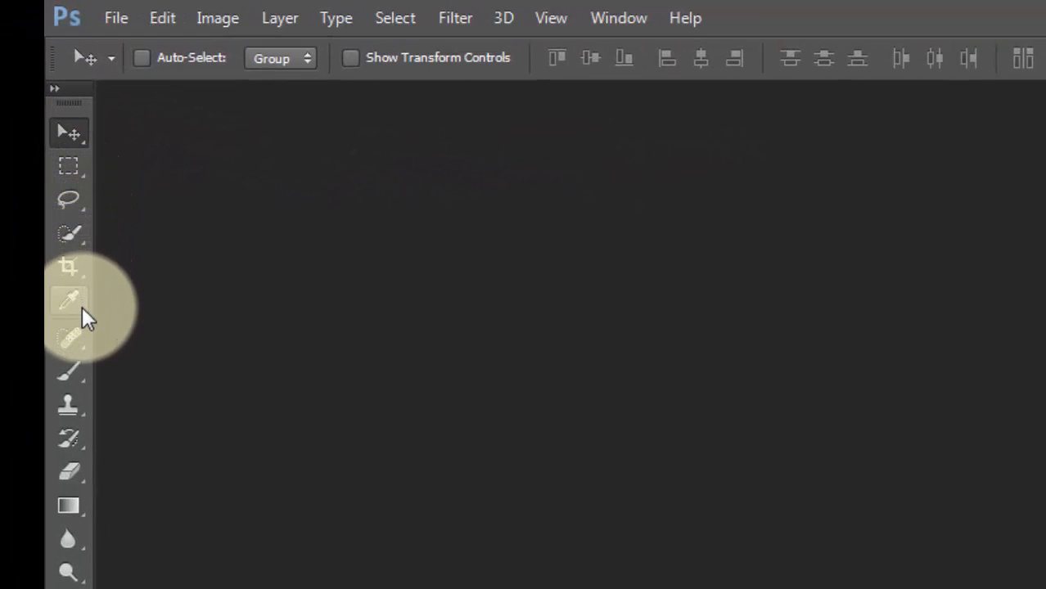
Show the tools grouped with the Brush Tool and those grouped with the Quick Selection Tool
click(75, 377)
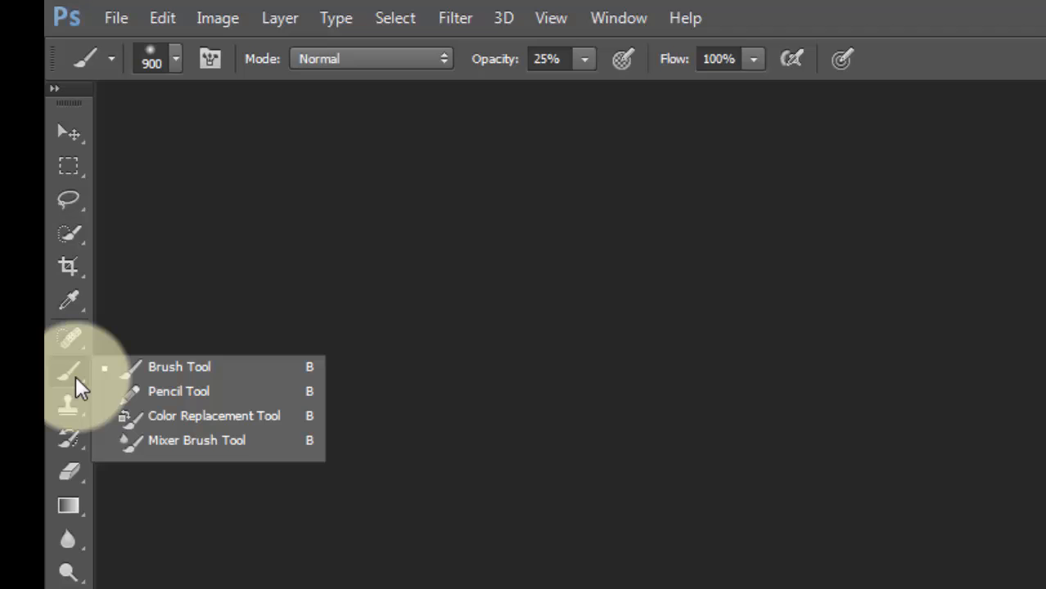
click(75, 376)
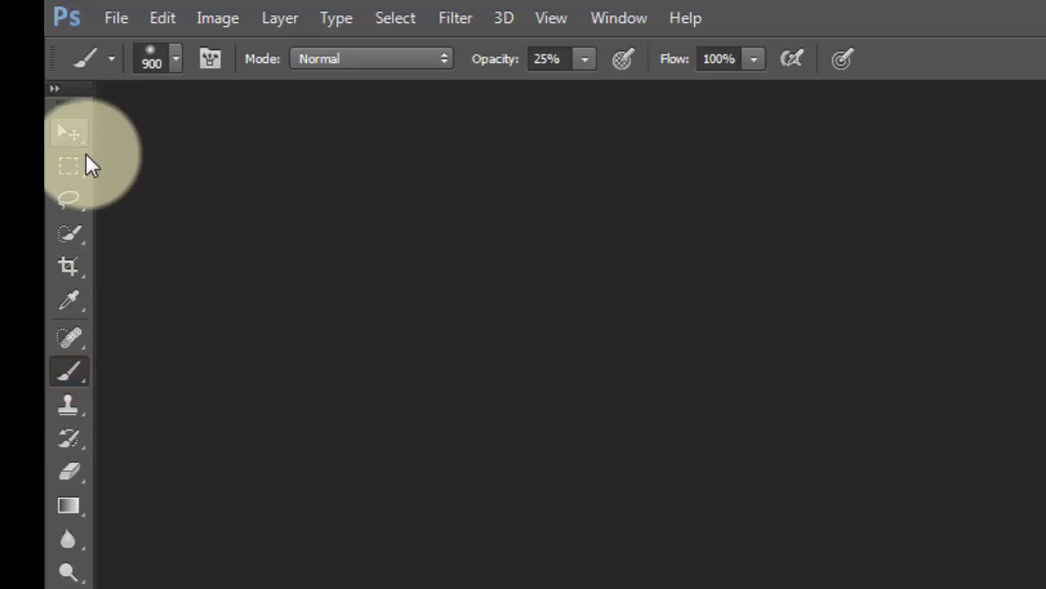
click(74, 234)
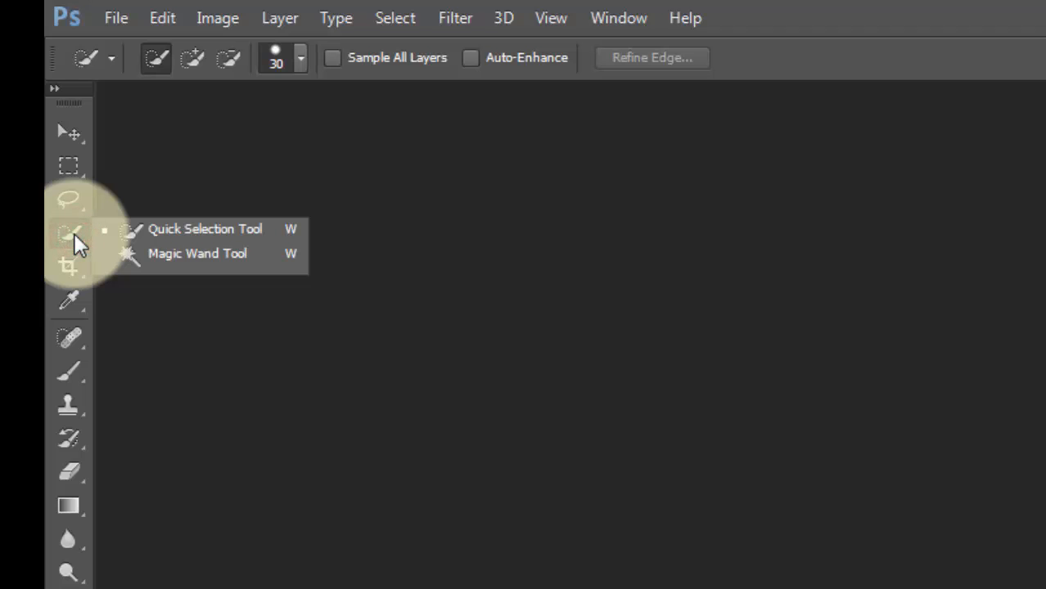
click(74, 233)
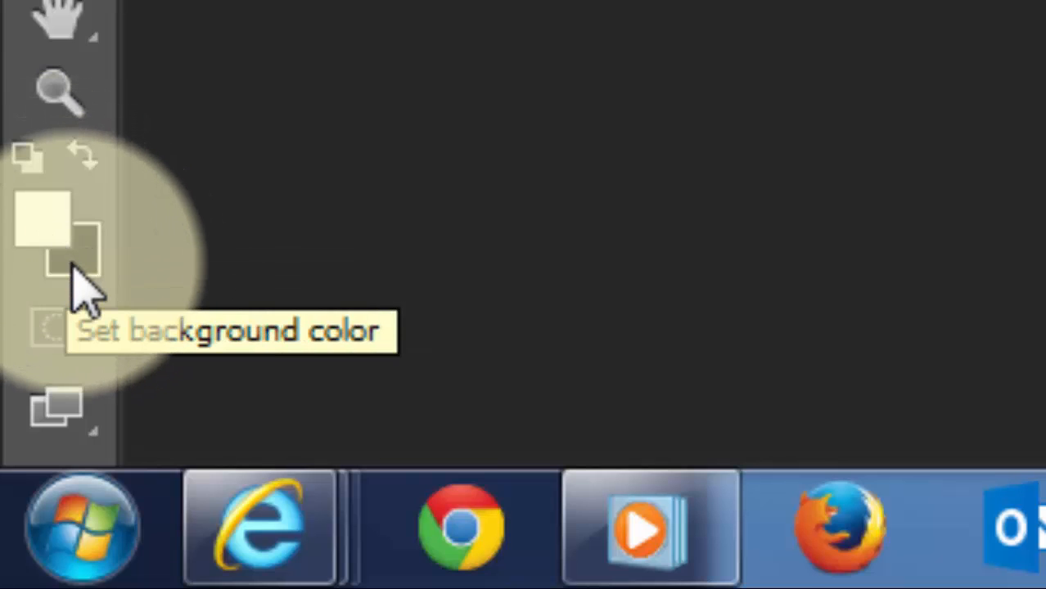
Restore the default foreground and background colours, and swap them repeatedly, ending with white as foreground and black as background
click(25, 158)
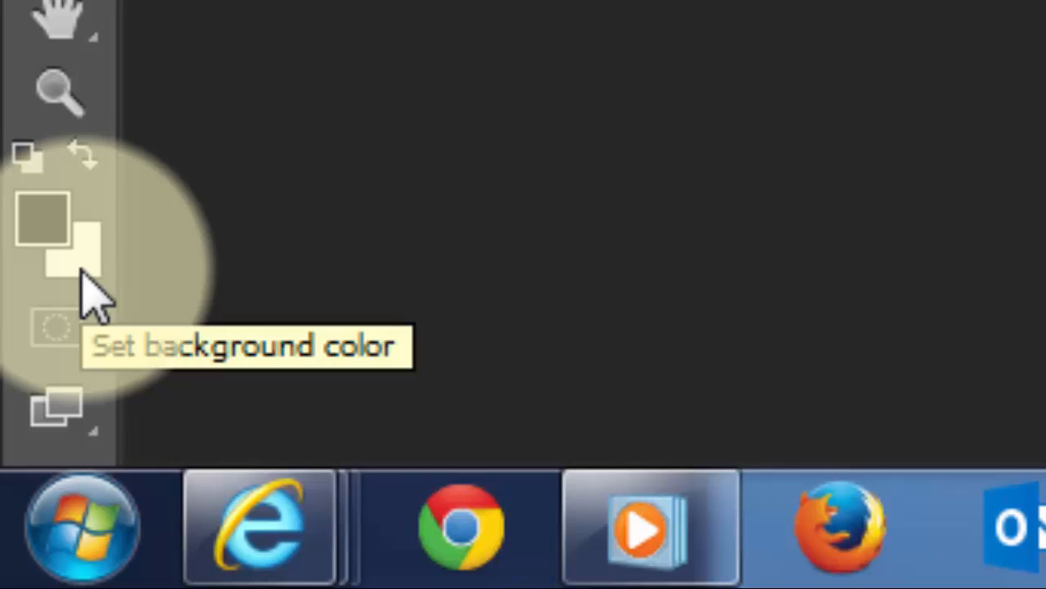
click(79, 164)
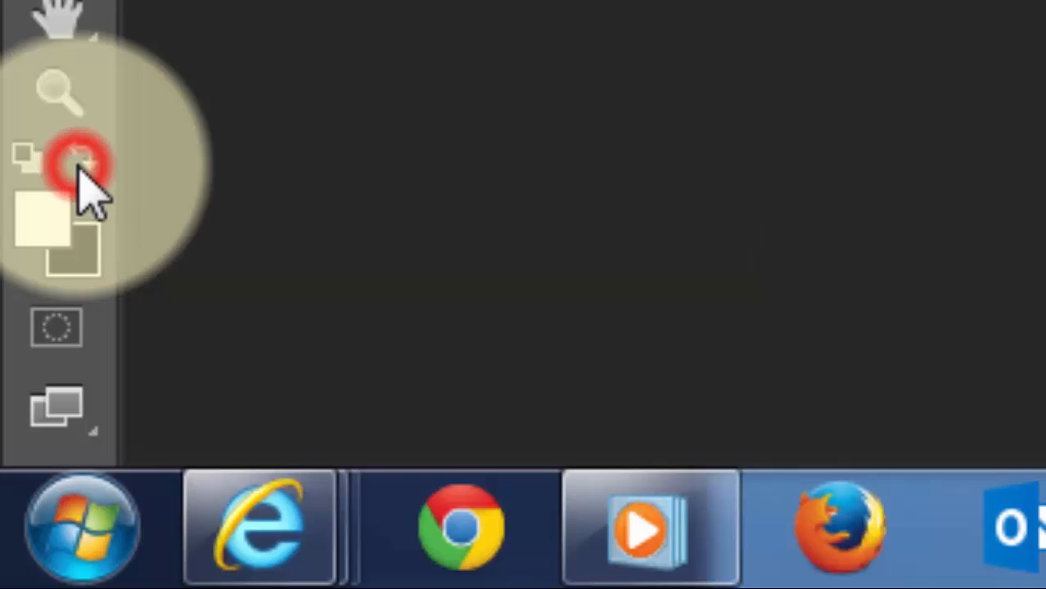
click(79, 162)
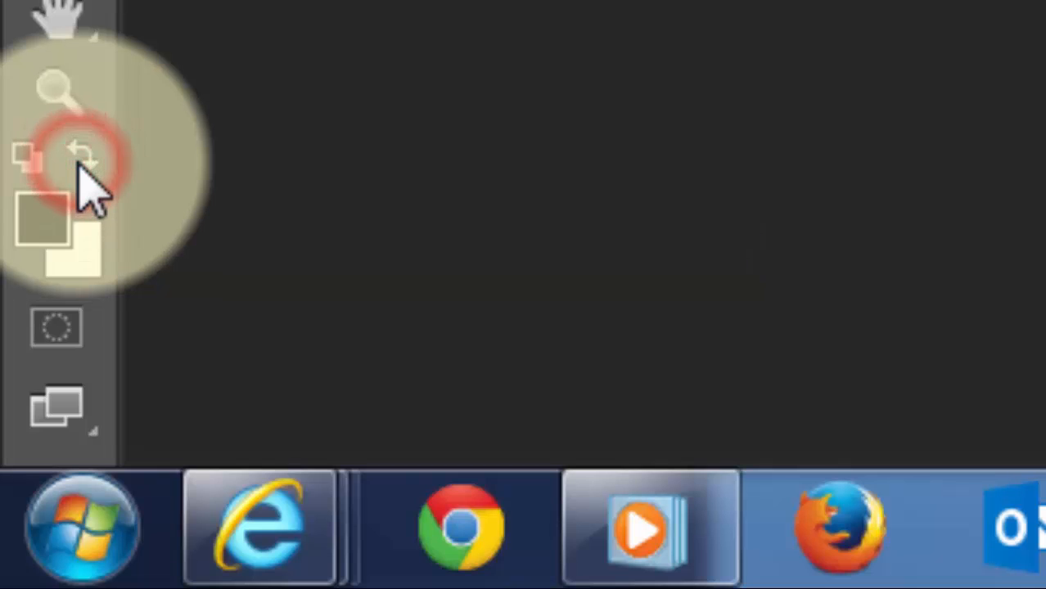
click(80, 163)
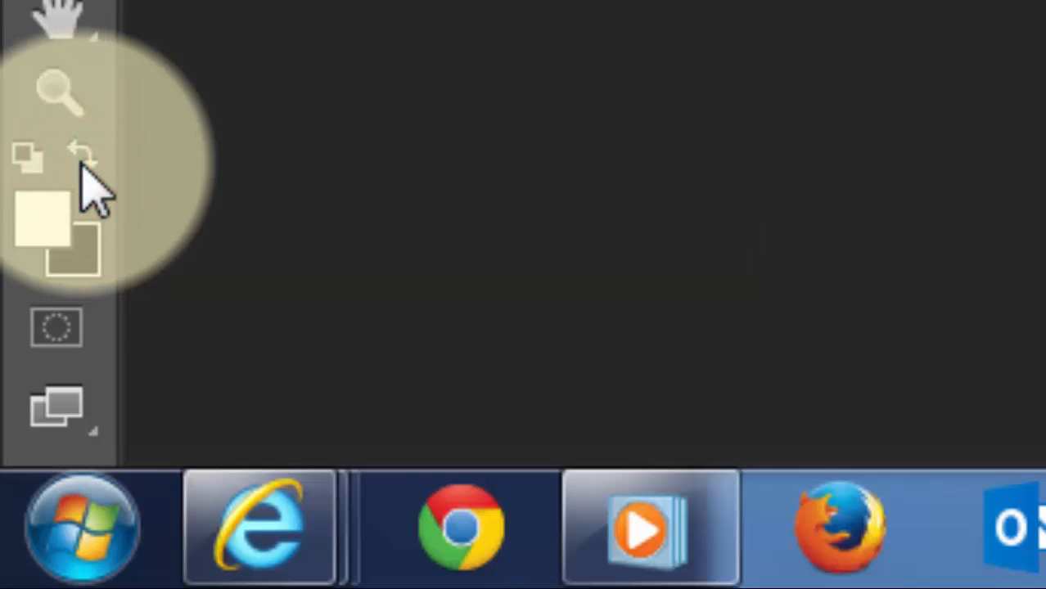
Try several hues and shades for the foreground colour, and set it to the light magenta ec74ed
click(47, 223)
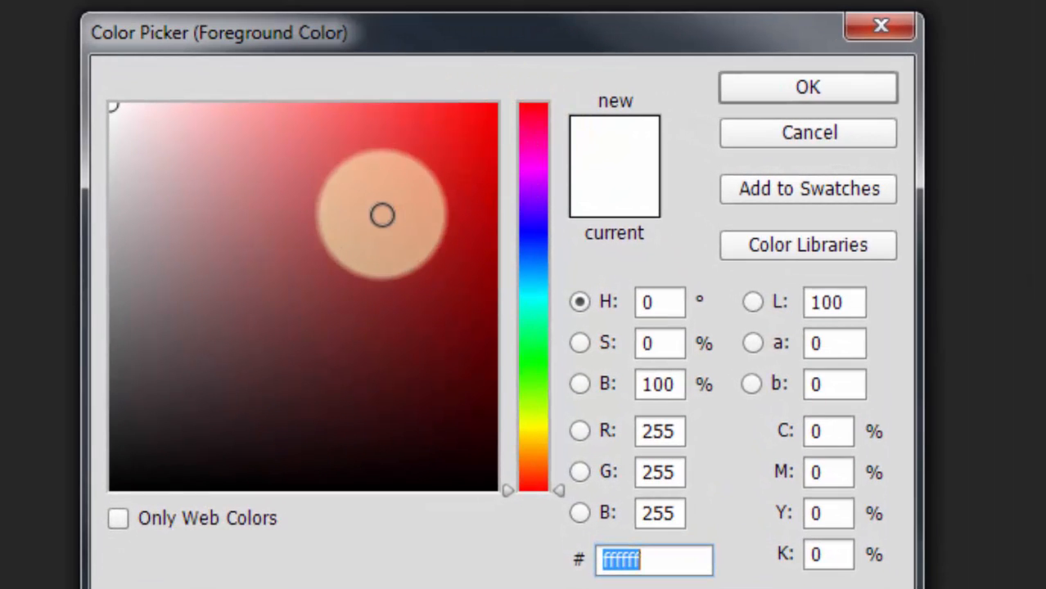
click(381, 214)
click(257, 332)
click(381, 148)
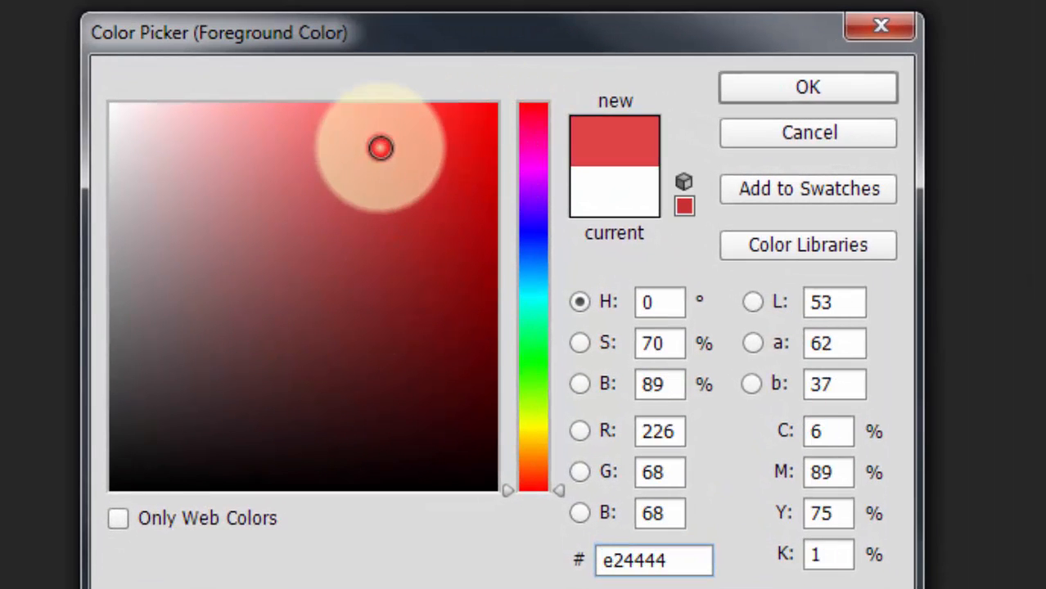
click(419, 221)
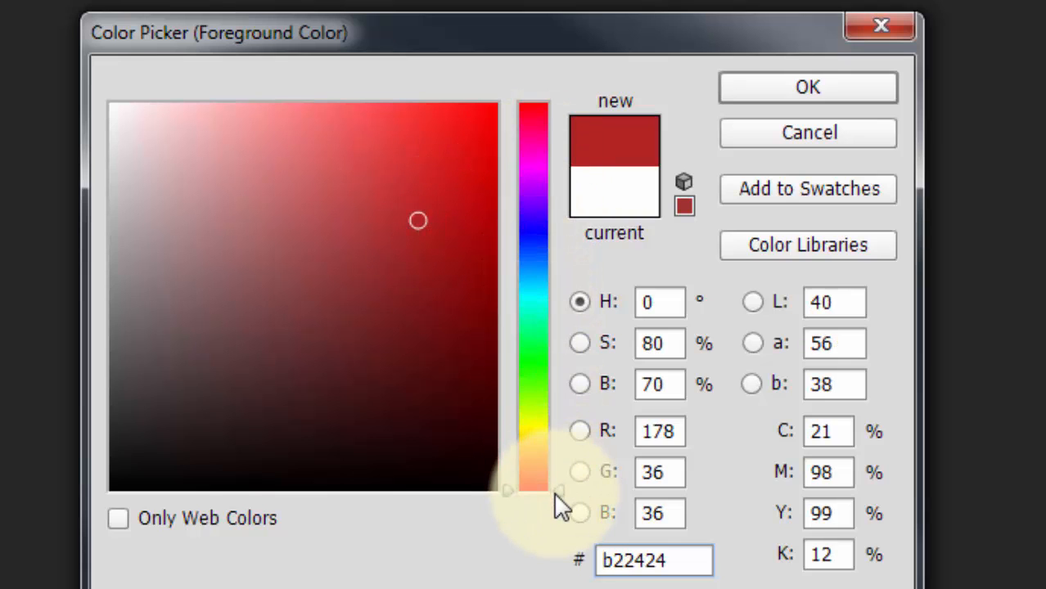
drag(505, 490, 557, 285)
click(445, 133)
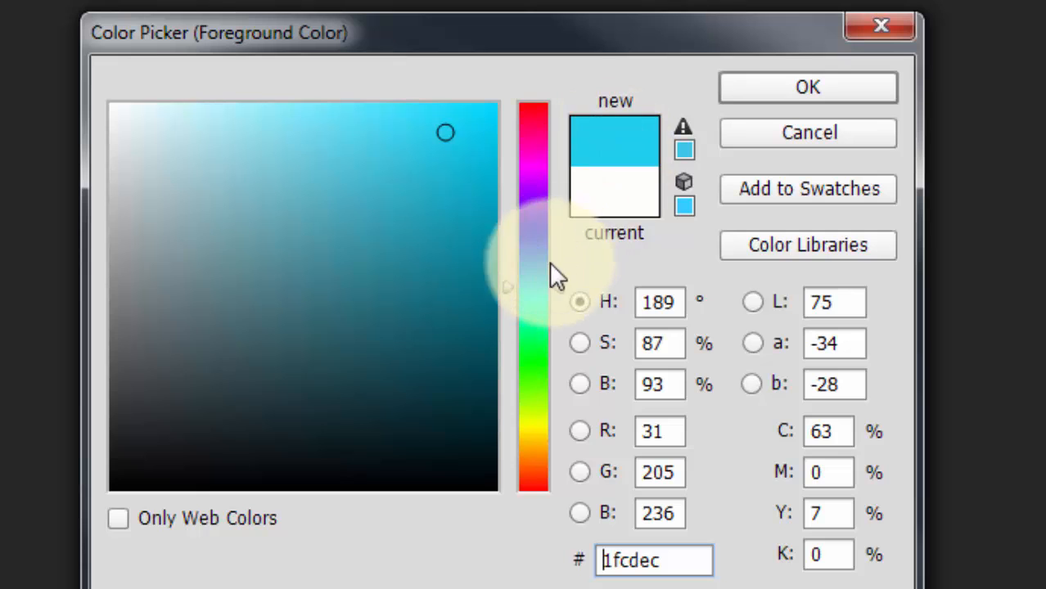
drag(561, 286, 557, 168)
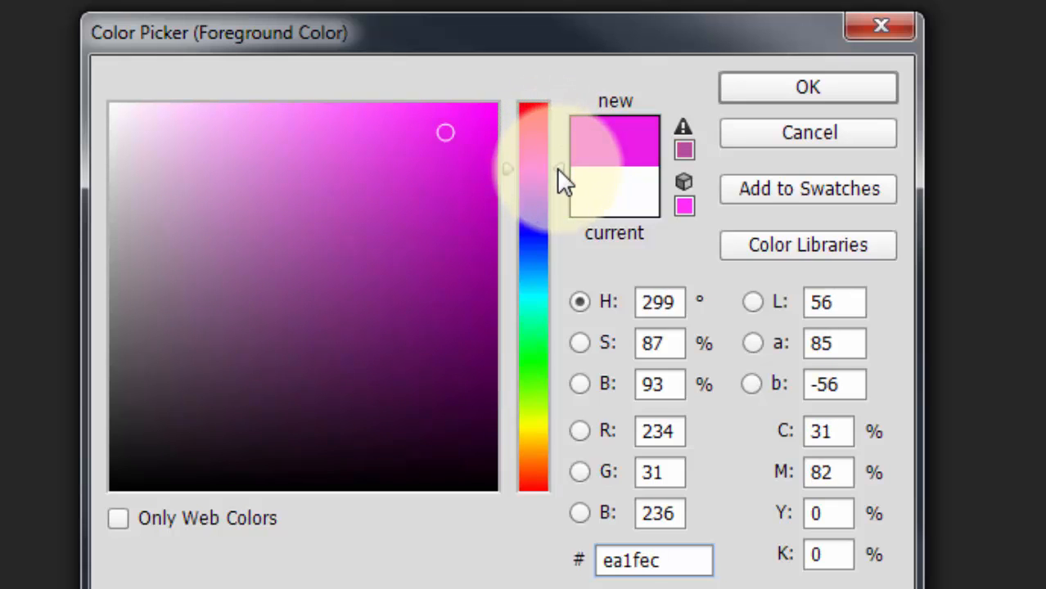
click(494, 105)
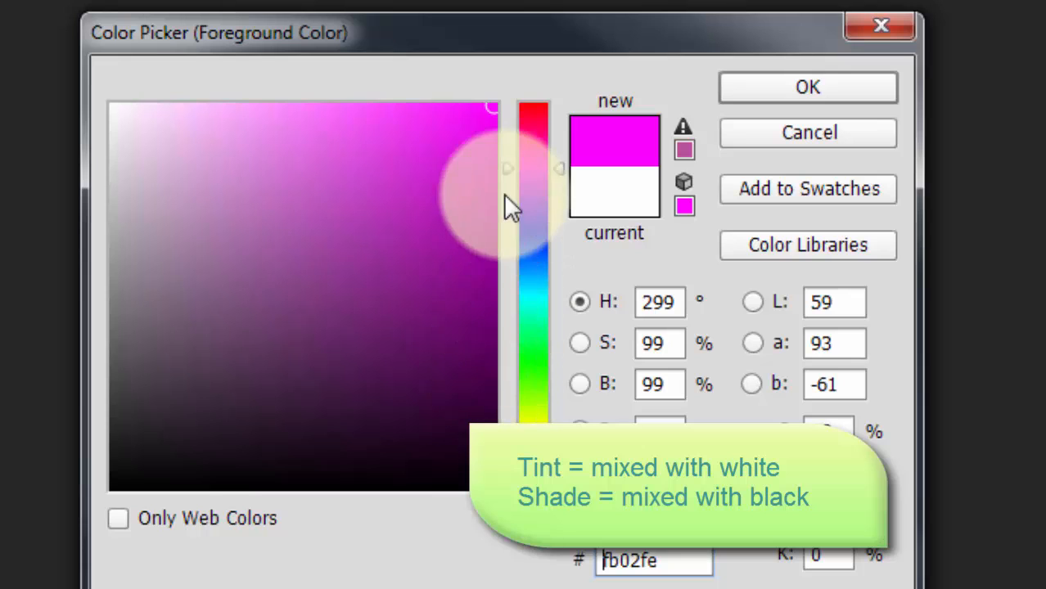
click(308, 131)
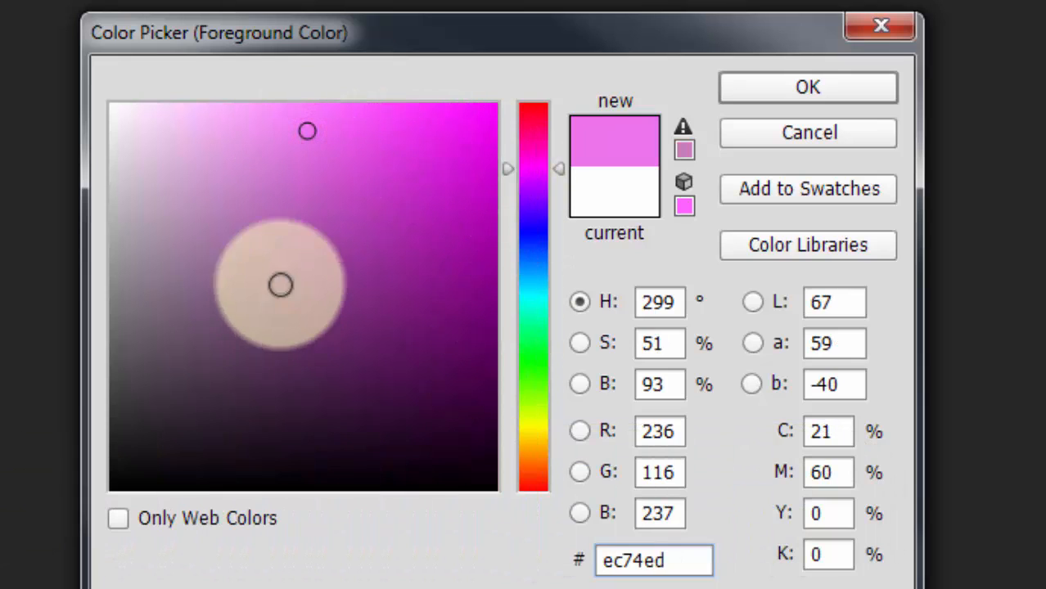
click(740, 88)
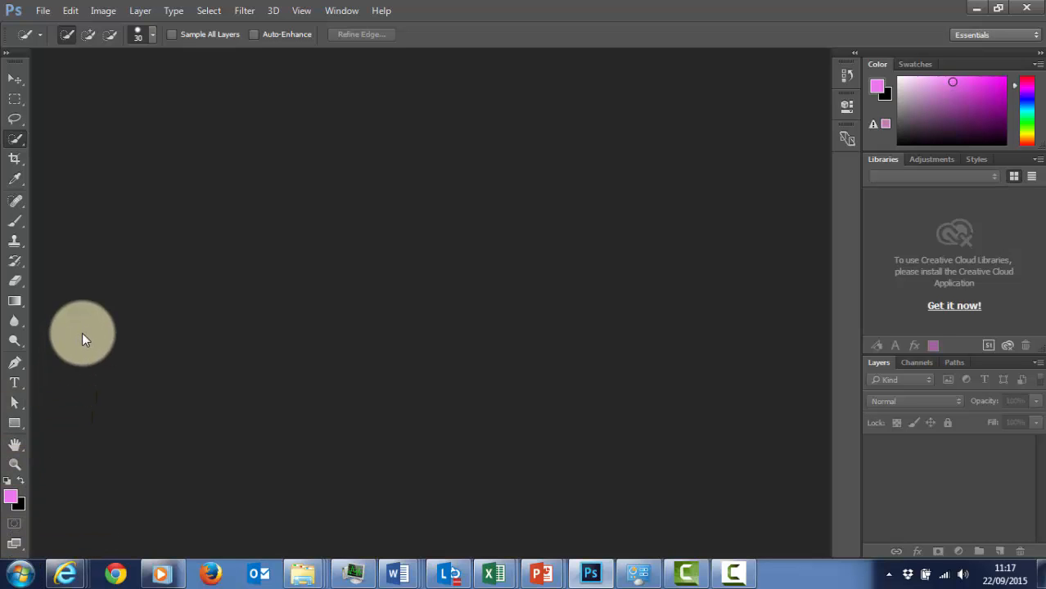
Start a new document and name it postcard
click(45, 13)
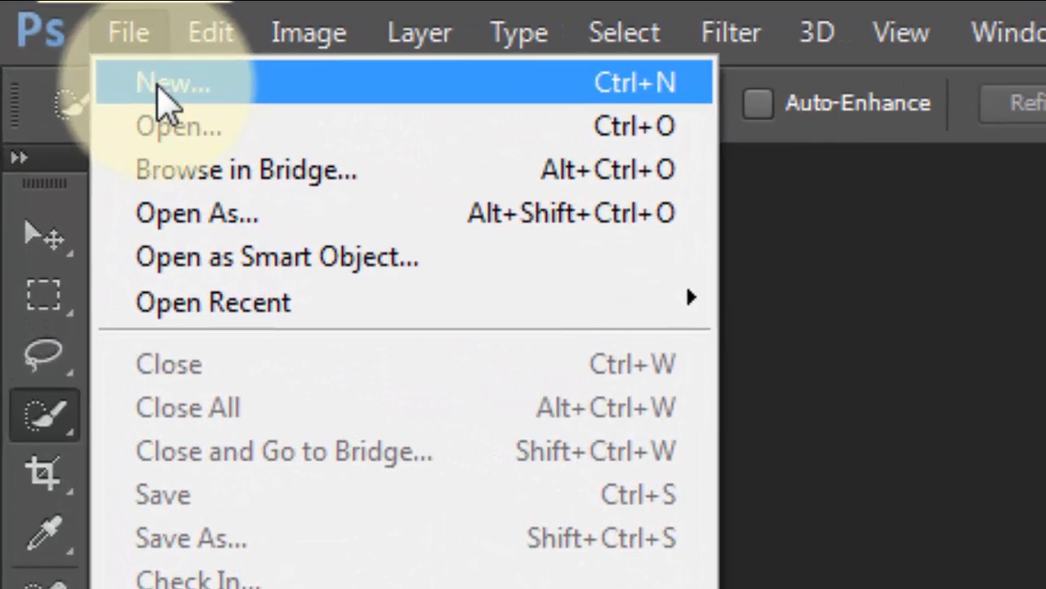
click(161, 86)
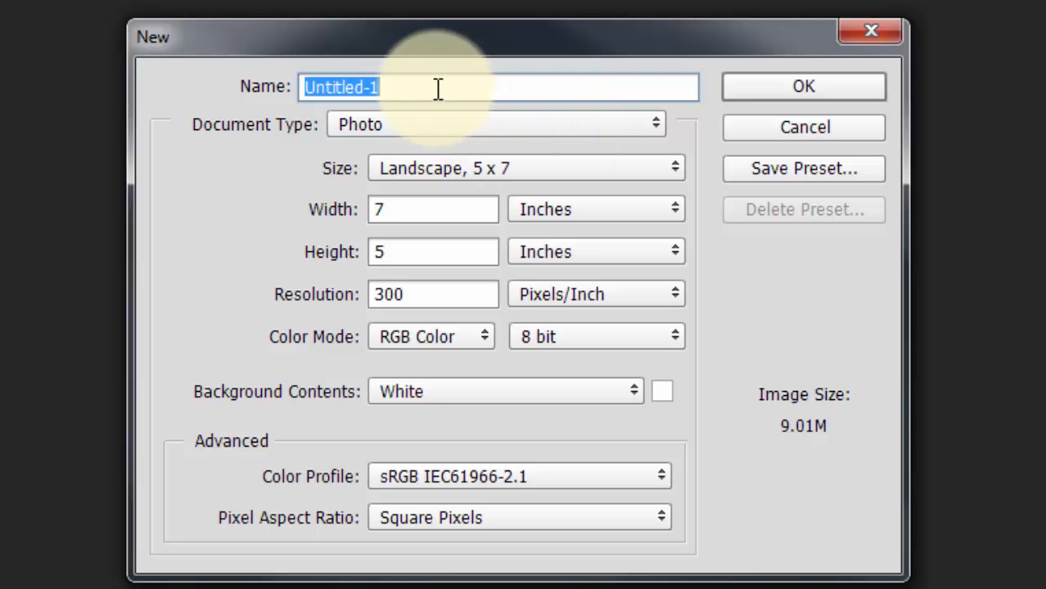
text(postcard)
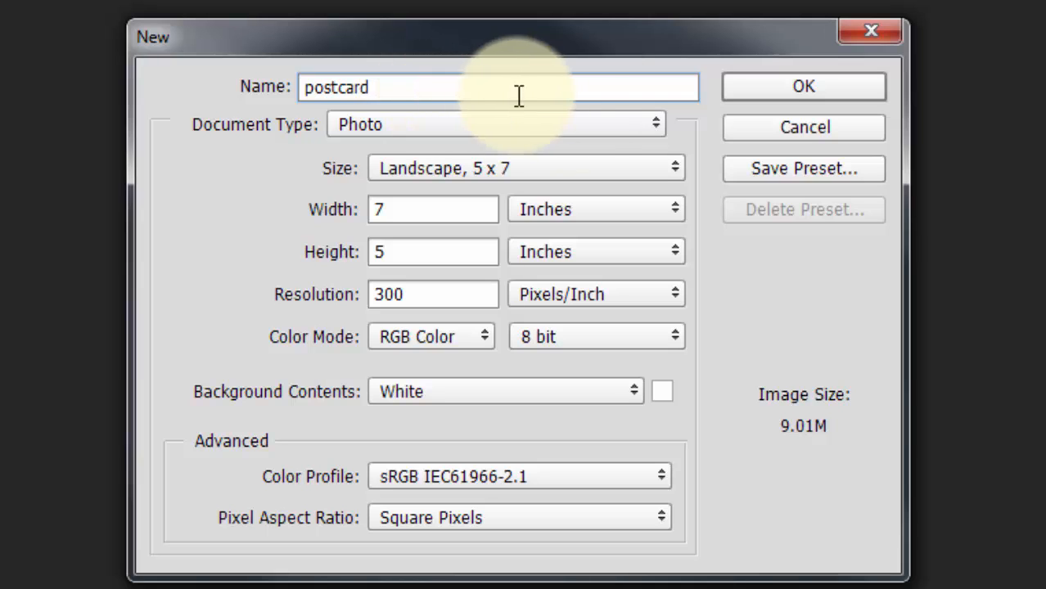
Try the Default Photoshop Size and International Paper document types, and view the available international paper sizes
click(626, 123)
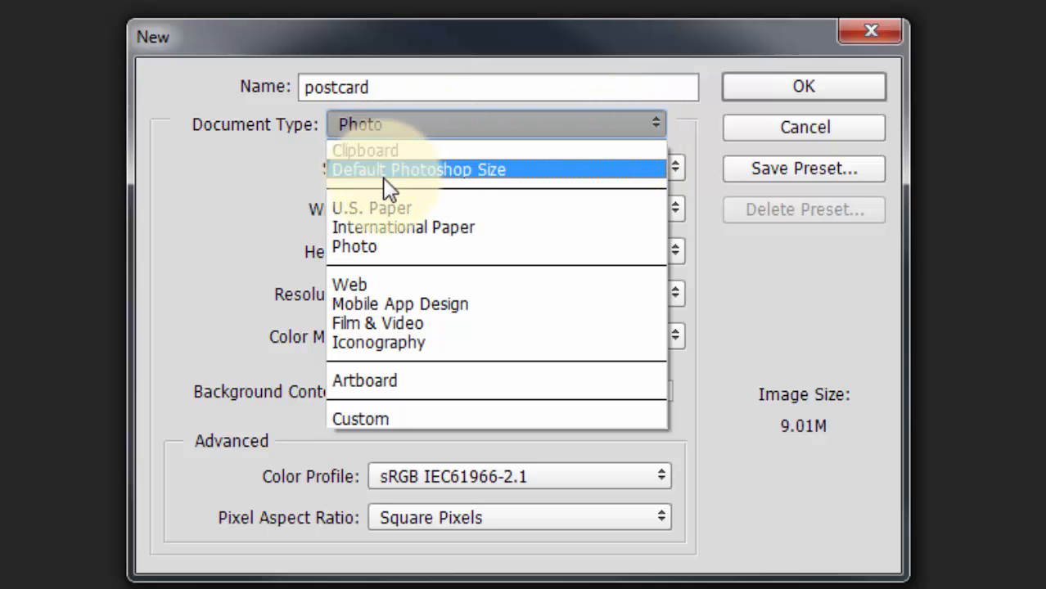
click(406, 173)
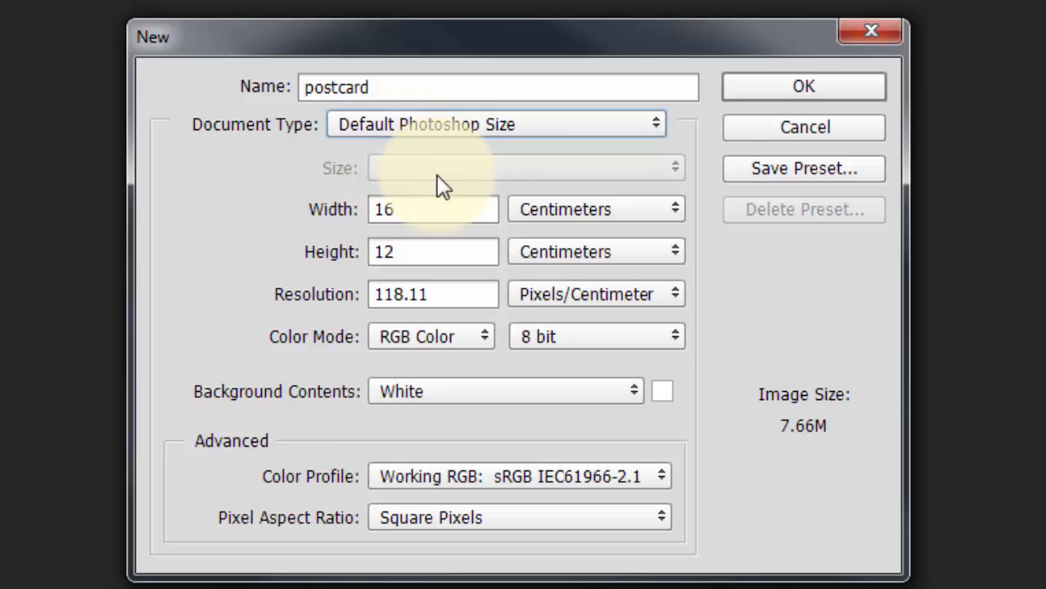
click(492, 125)
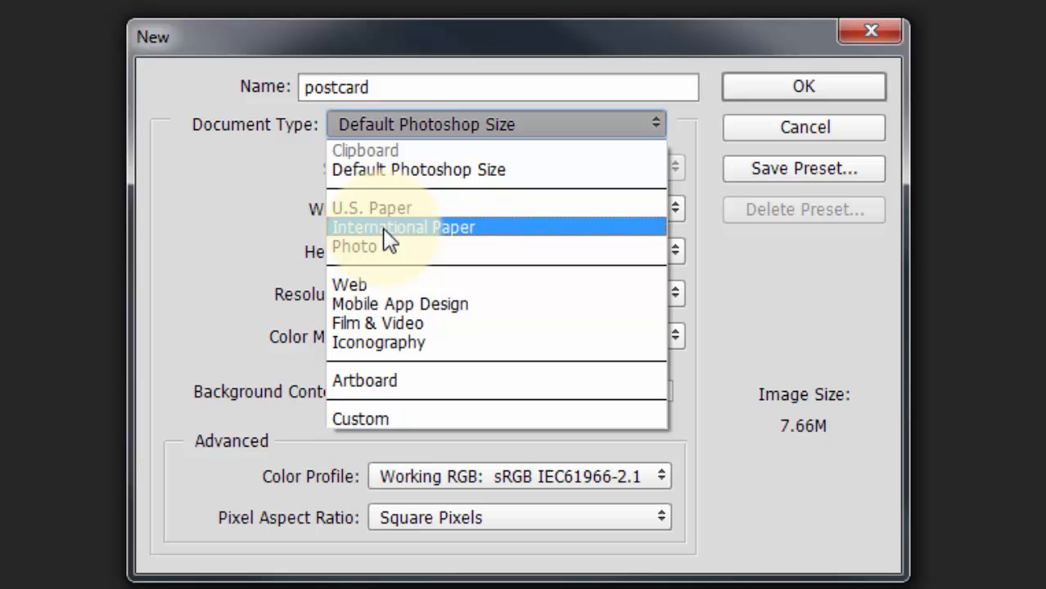
click(473, 230)
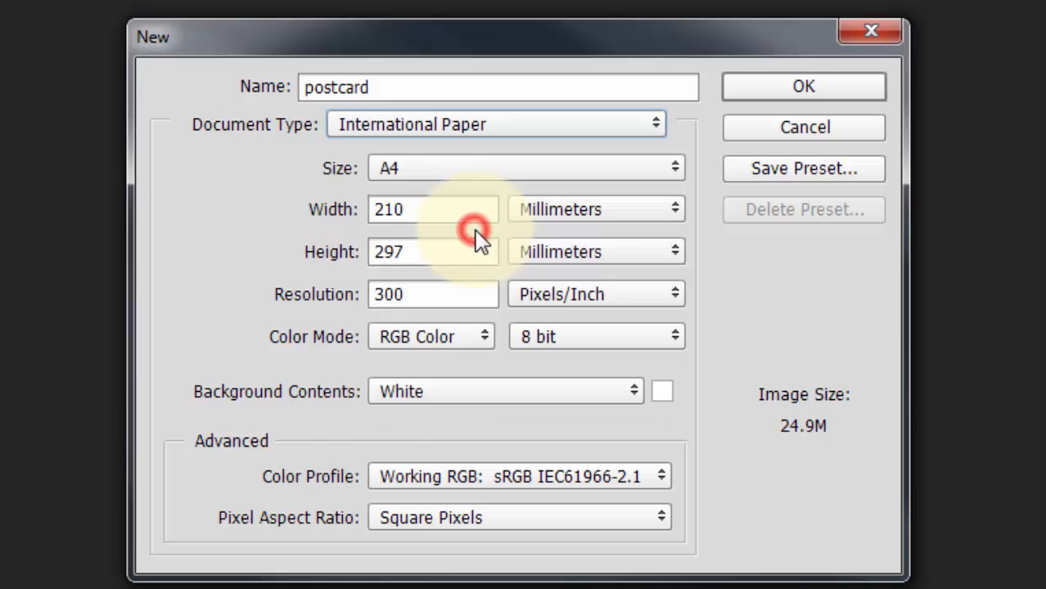
click(473, 170)
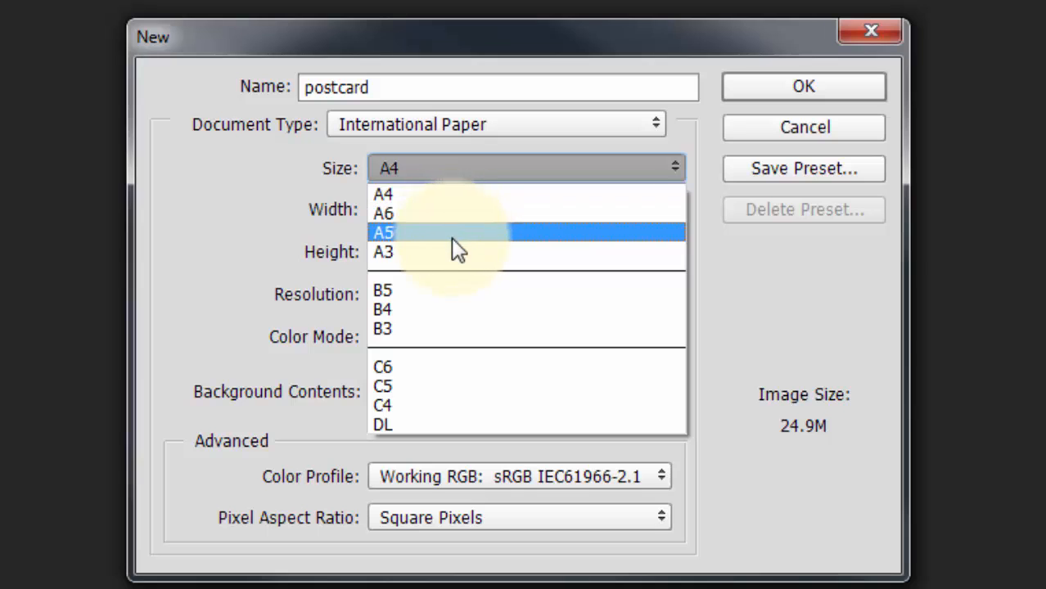
click(463, 127)
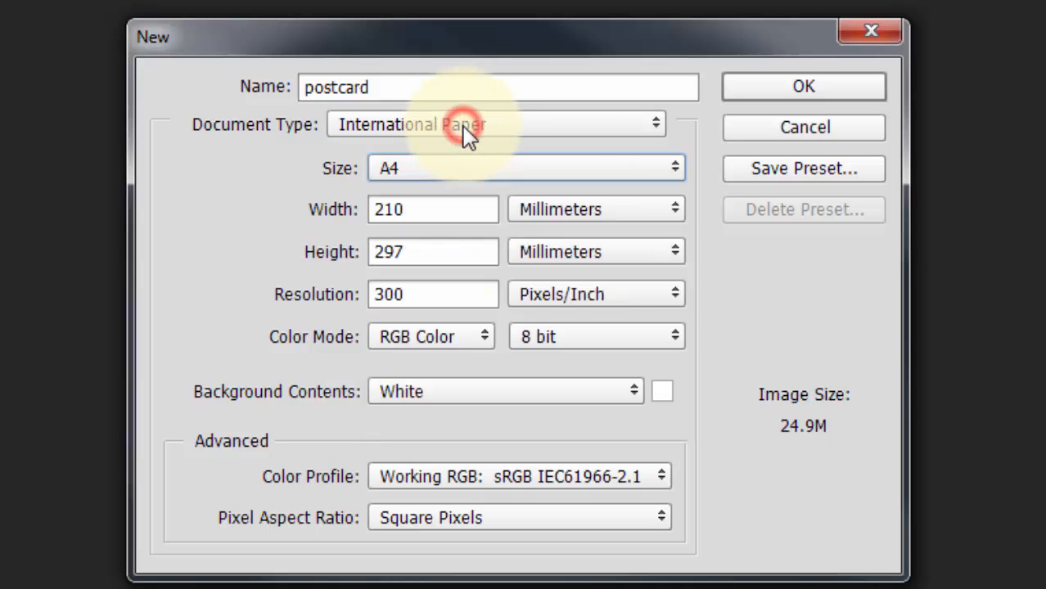
Set the new document's type to Photo with the size Landscape, 5 x 7
click(465, 130)
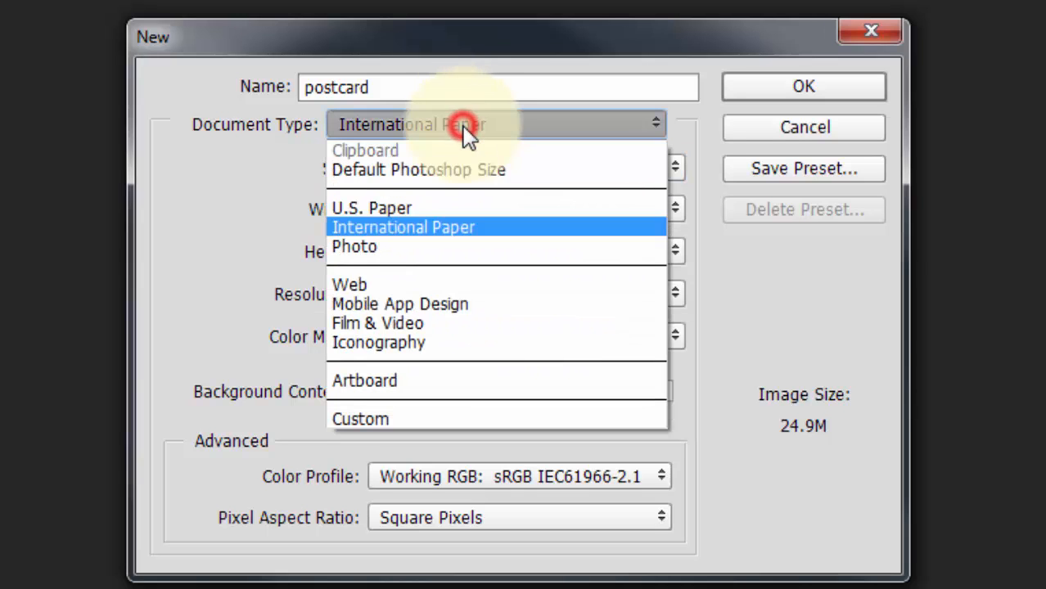
click(434, 256)
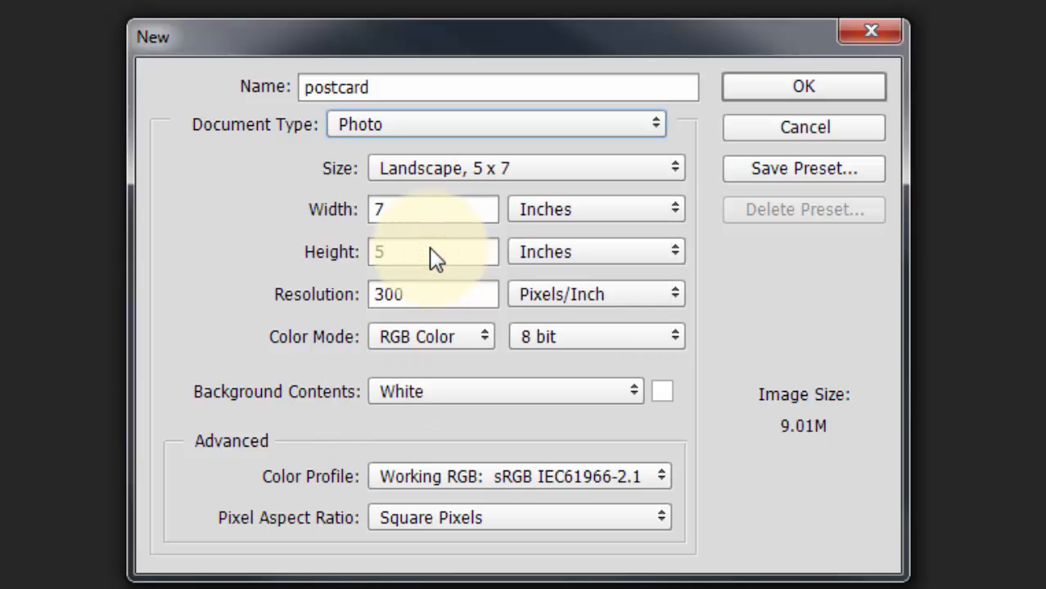
click(521, 168)
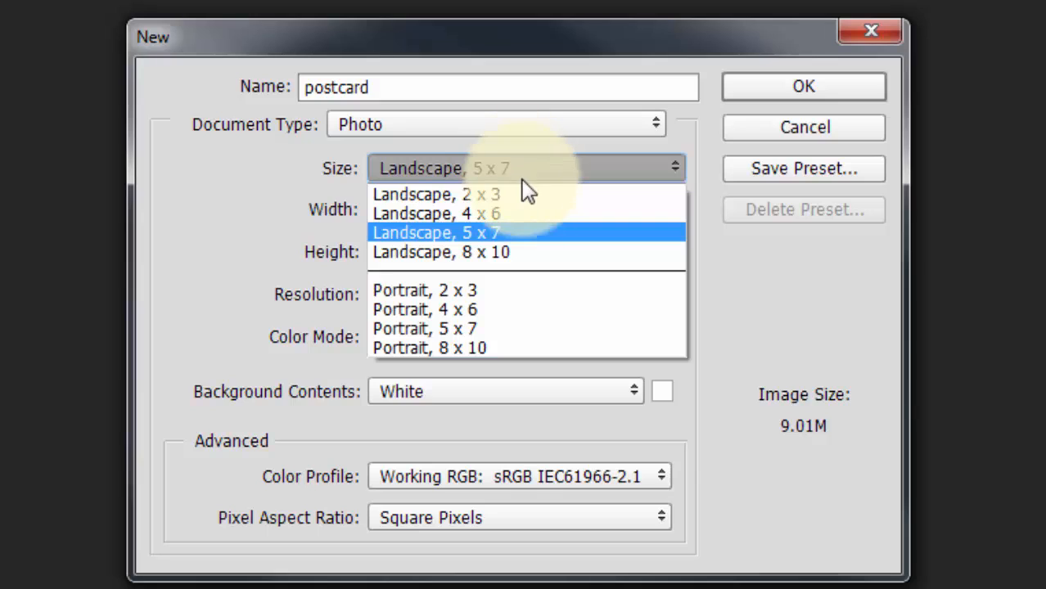
click(515, 232)
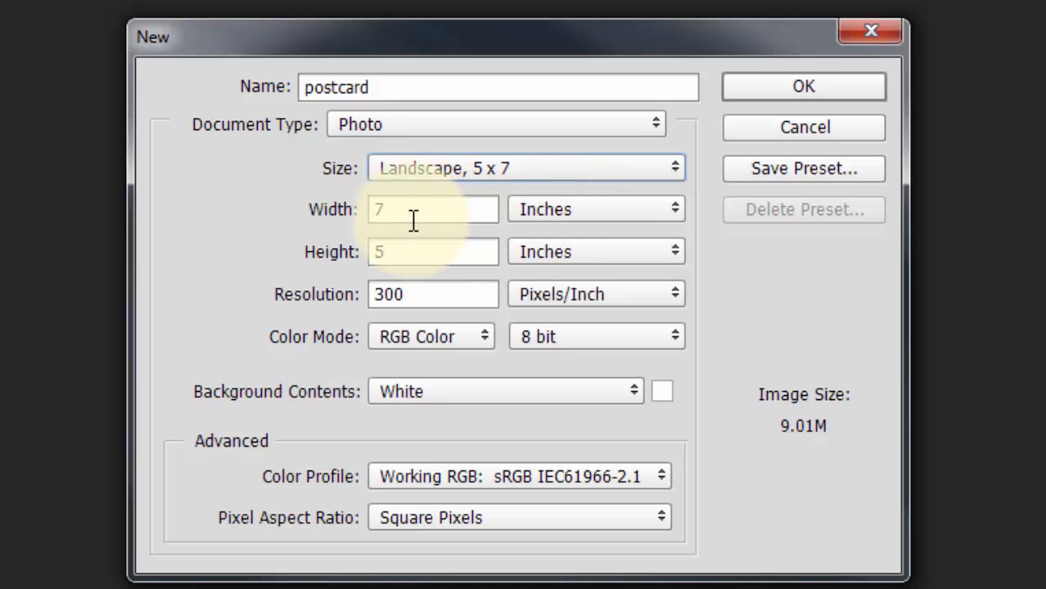
Keep the width in inches and the resolution at 300 pixels/inch, and create the postcard document
click(570, 209)
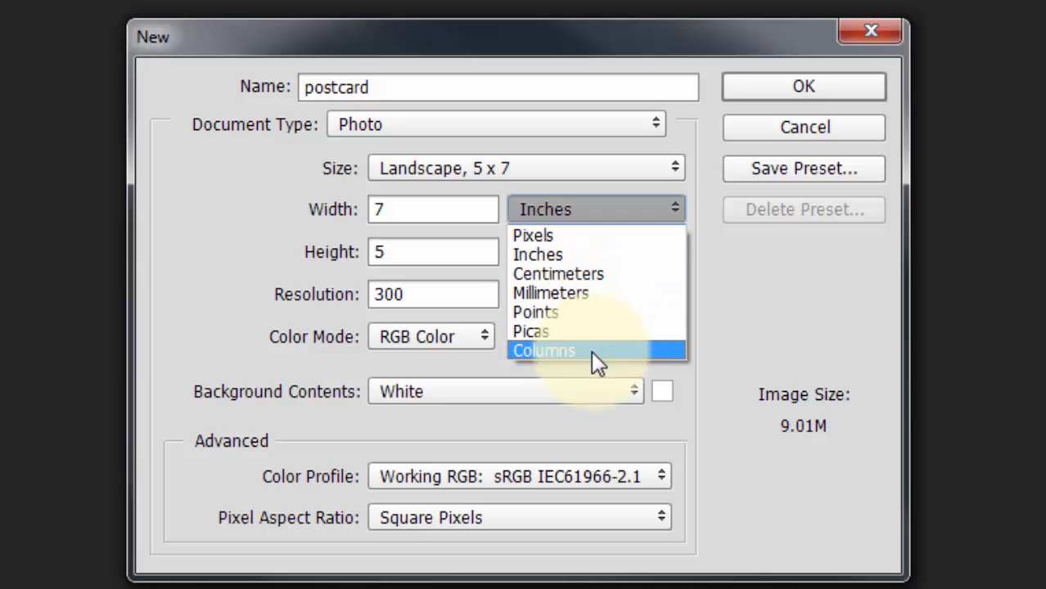
click(589, 257)
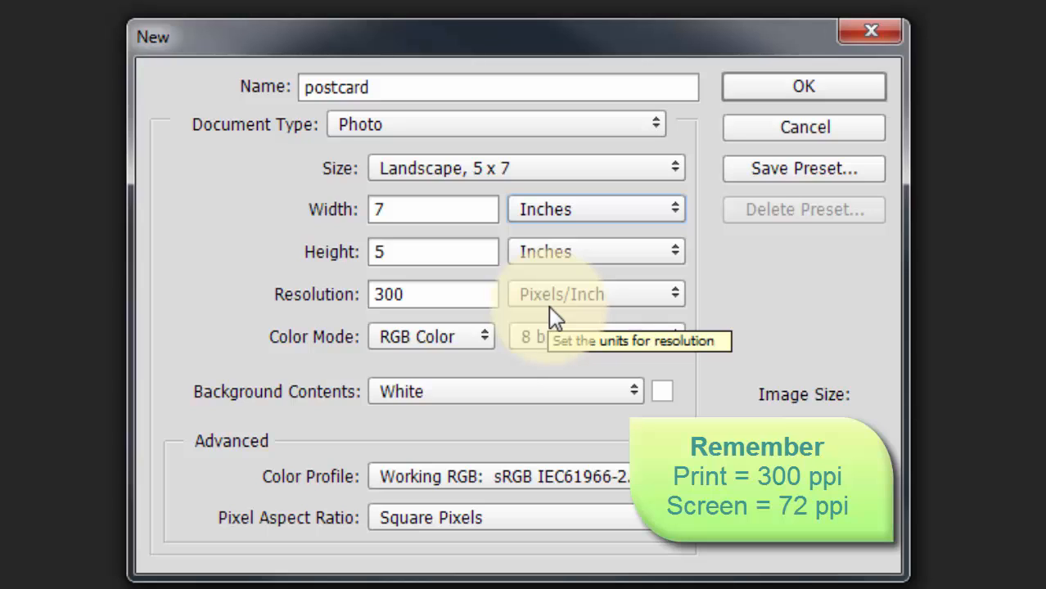
click(468, 297)
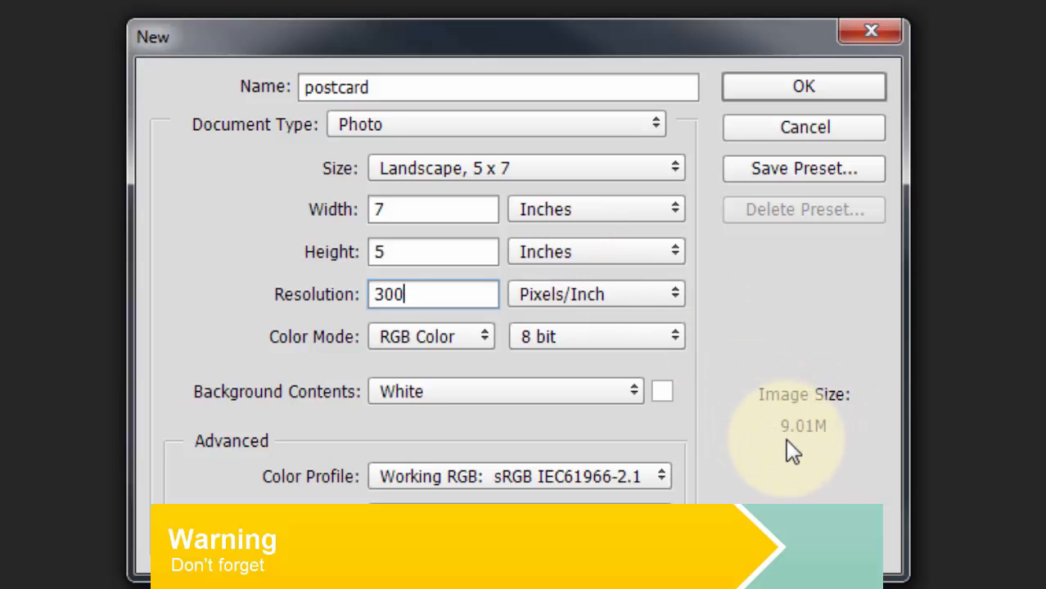
click(830, 92)
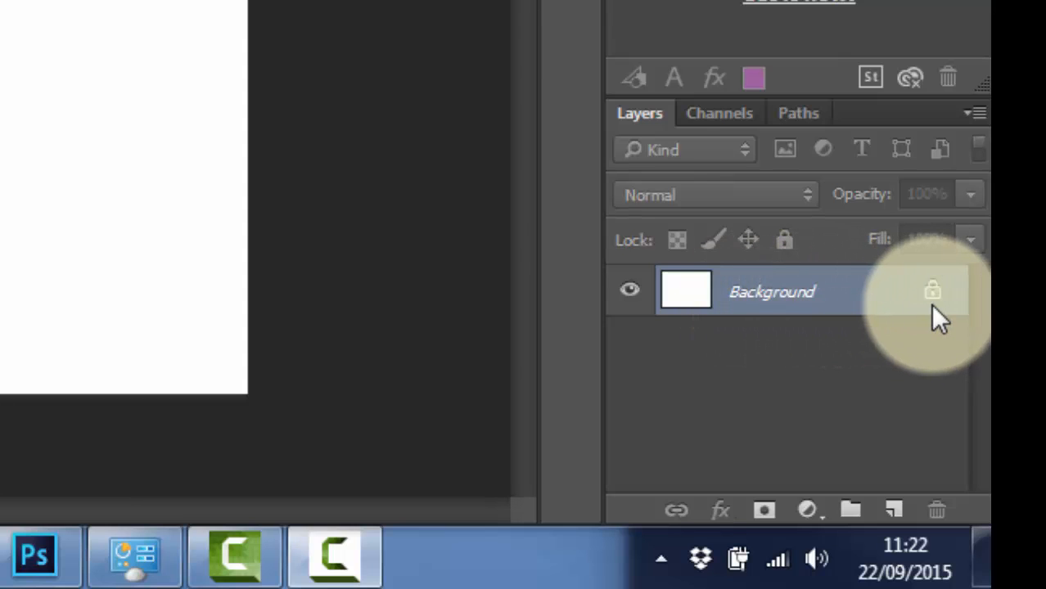
Convert the locked Background into the regular layer Layer 0, and fill it with the magenta foreground colour using the Paint Bucket Tool
double_click(793, 292)
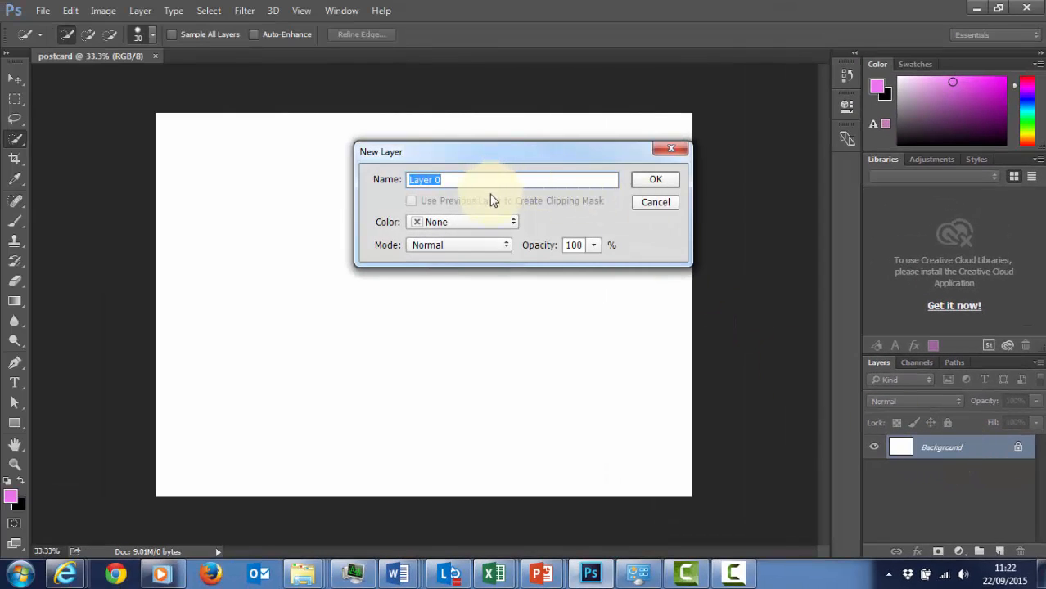
click(654, 182)
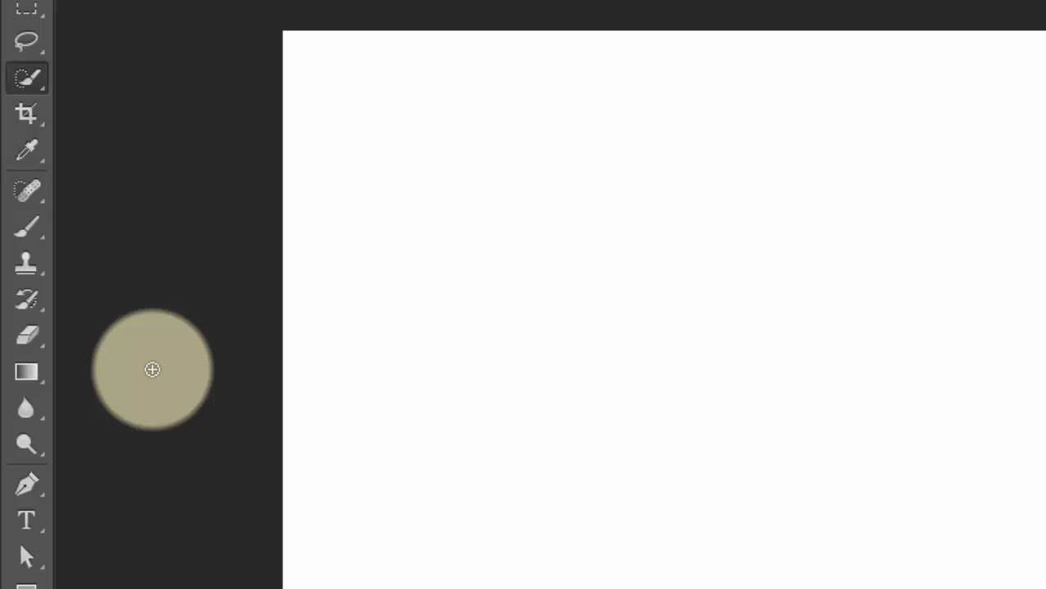
click(28, 376)
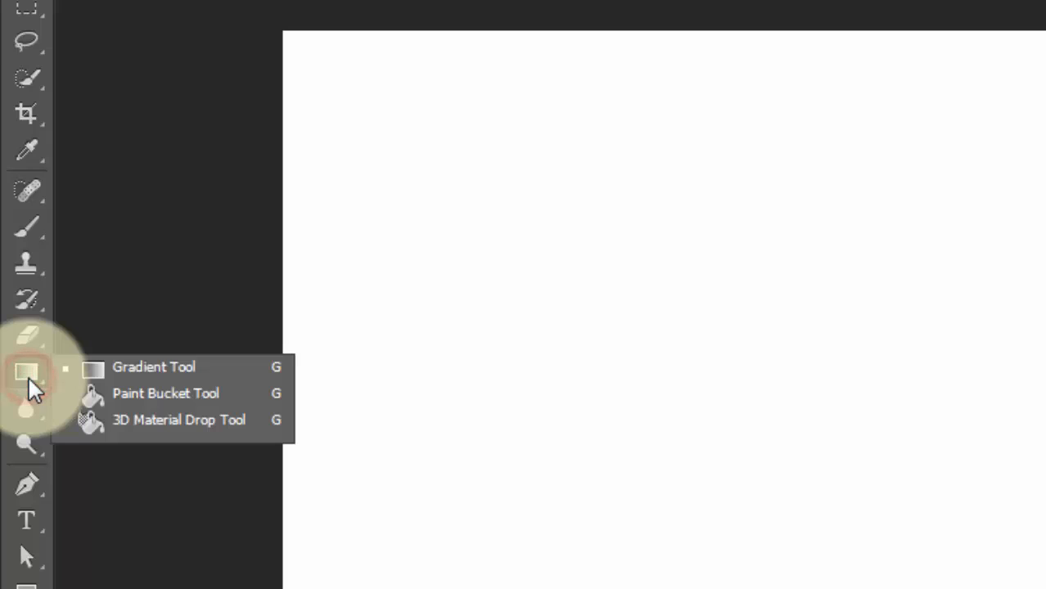
click(113, 395)
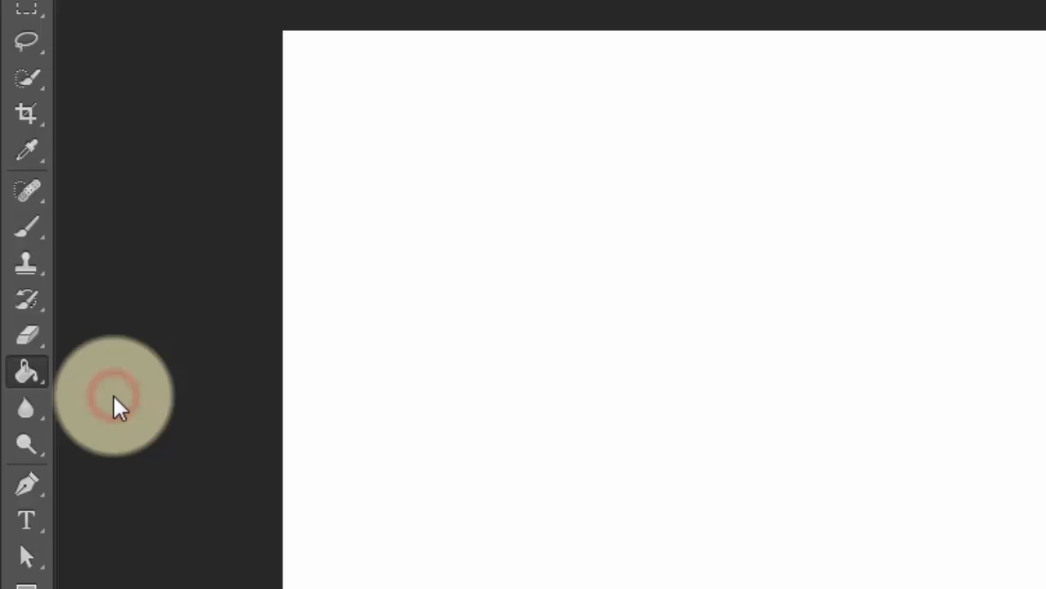
click(338, 370)
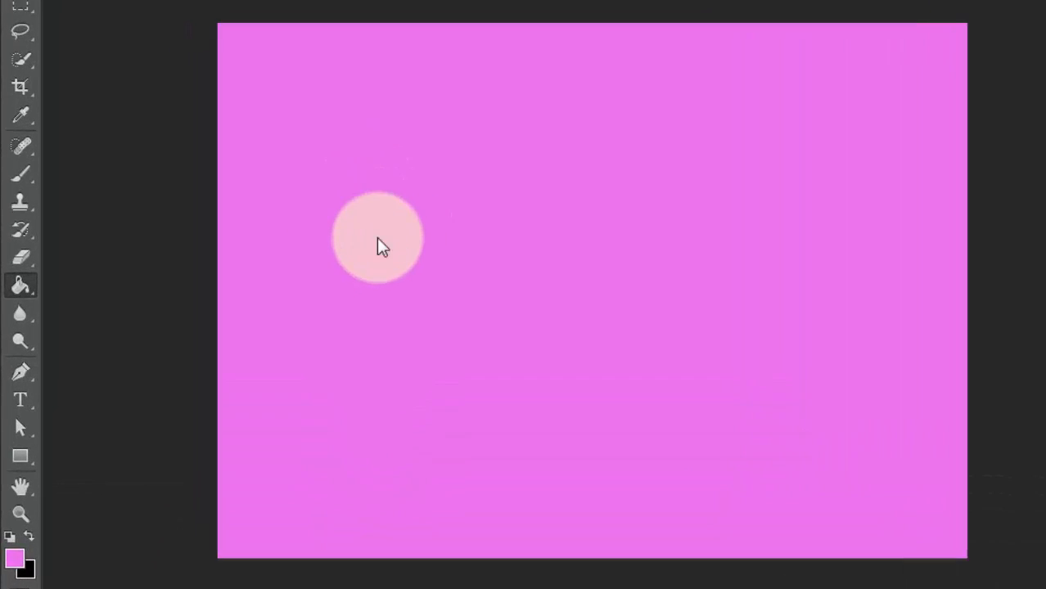
Draw a wide text box across the upper half of the canvas with the Horizontal Type Tool
click(31, 432)
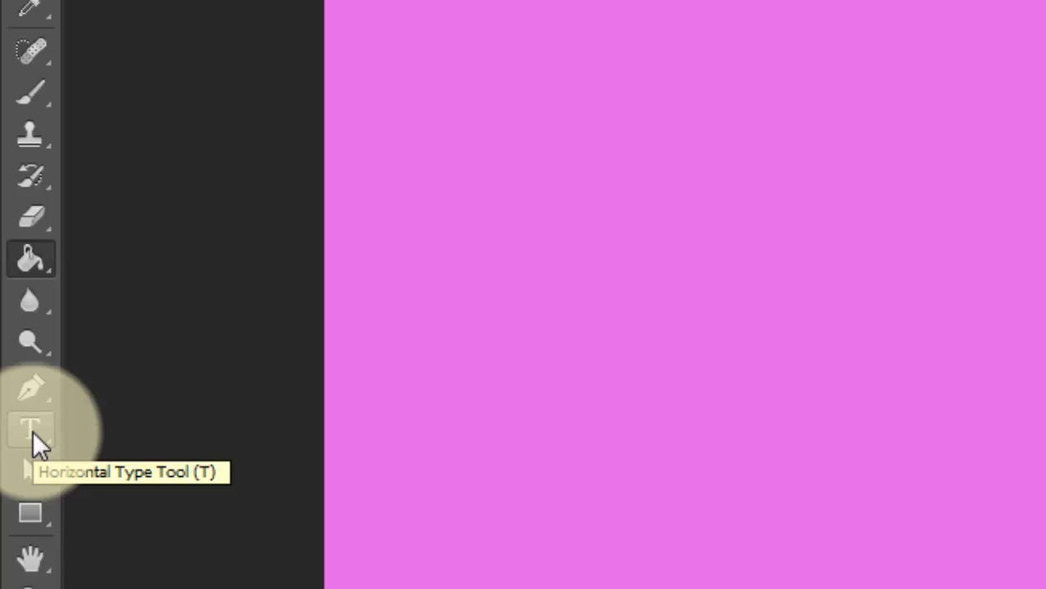
click(33, 431)
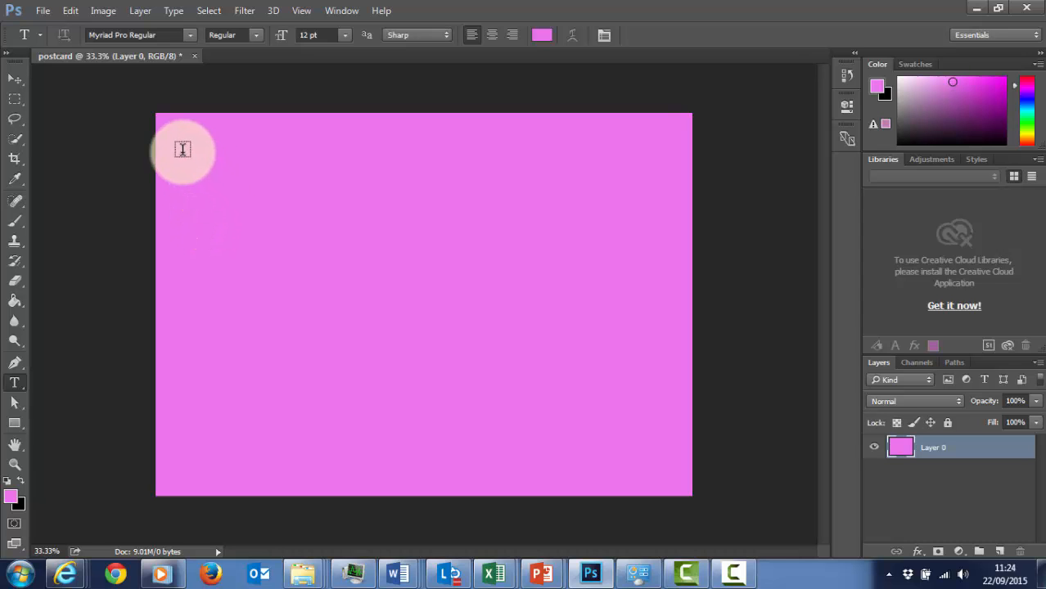
drag(181, 145, 657, 303)
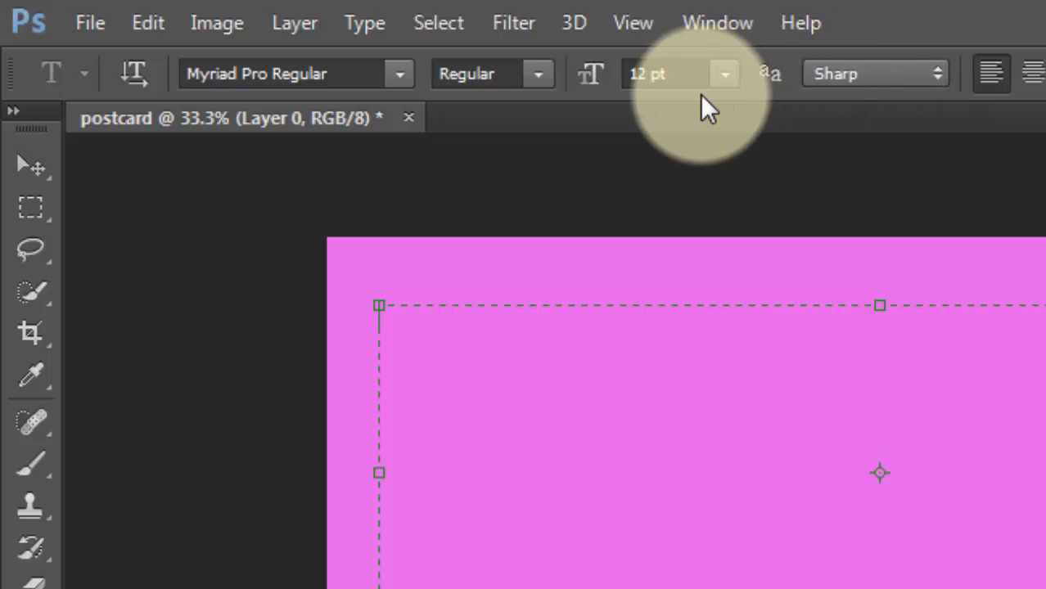
View the available fonts, font styles and preset font sizes for the text
click(397, 81)
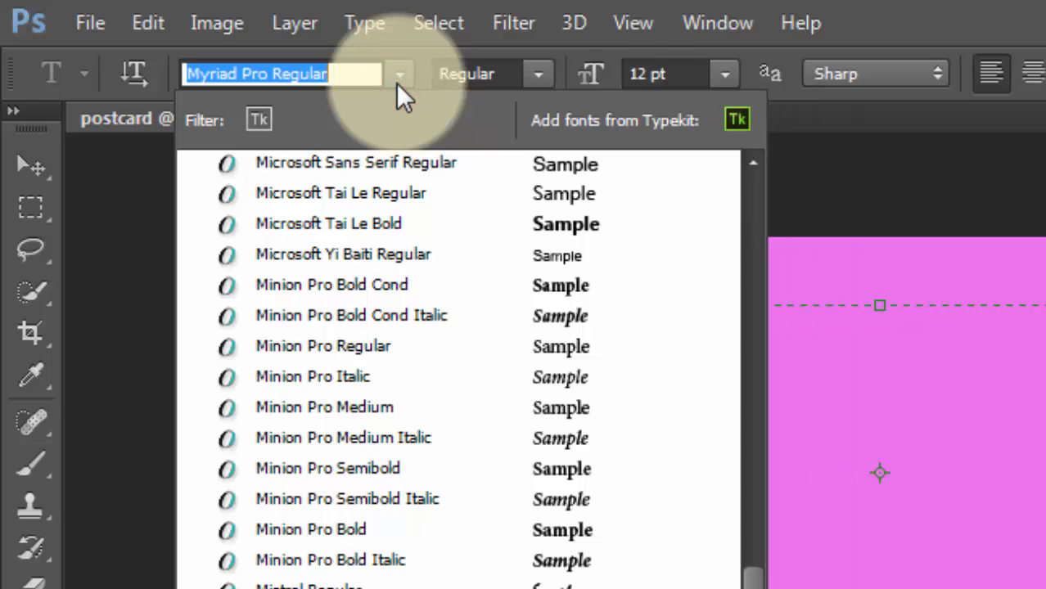
click(397, 82)
click(531, 75)
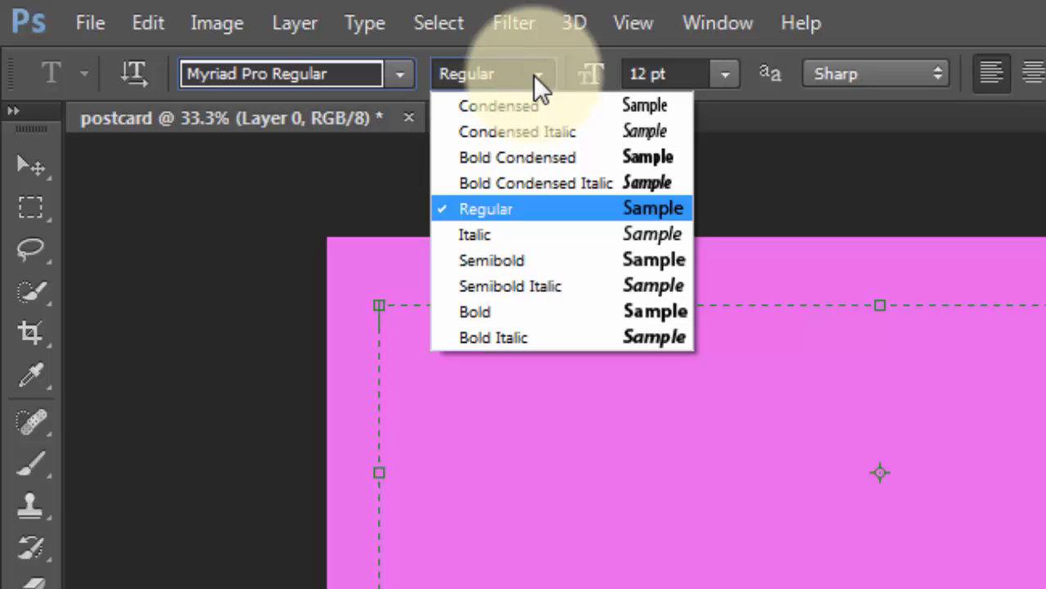
click(533, 74)
click(725, 77)
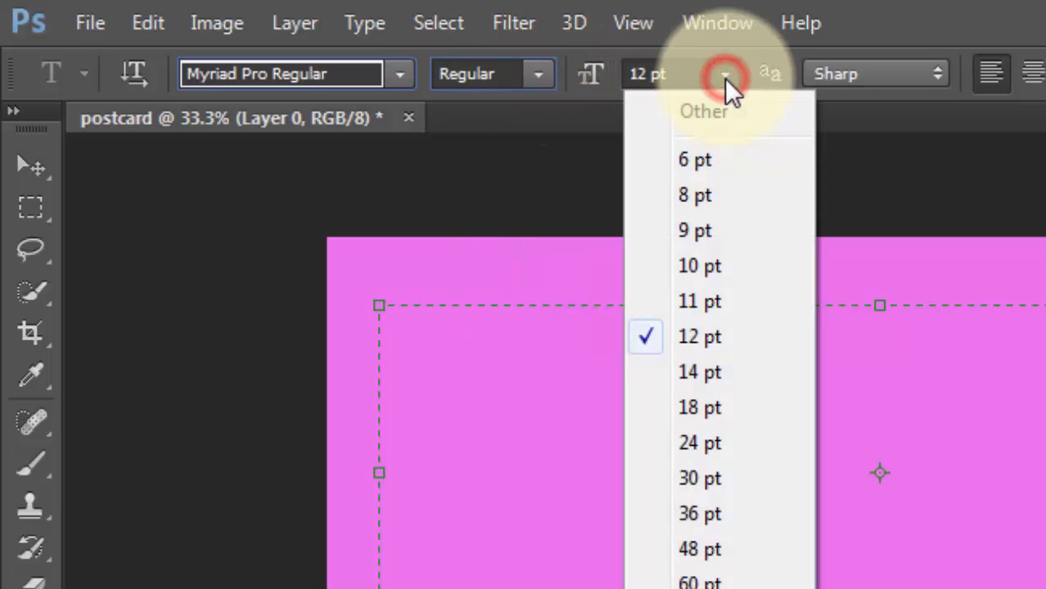
click(724, 78)
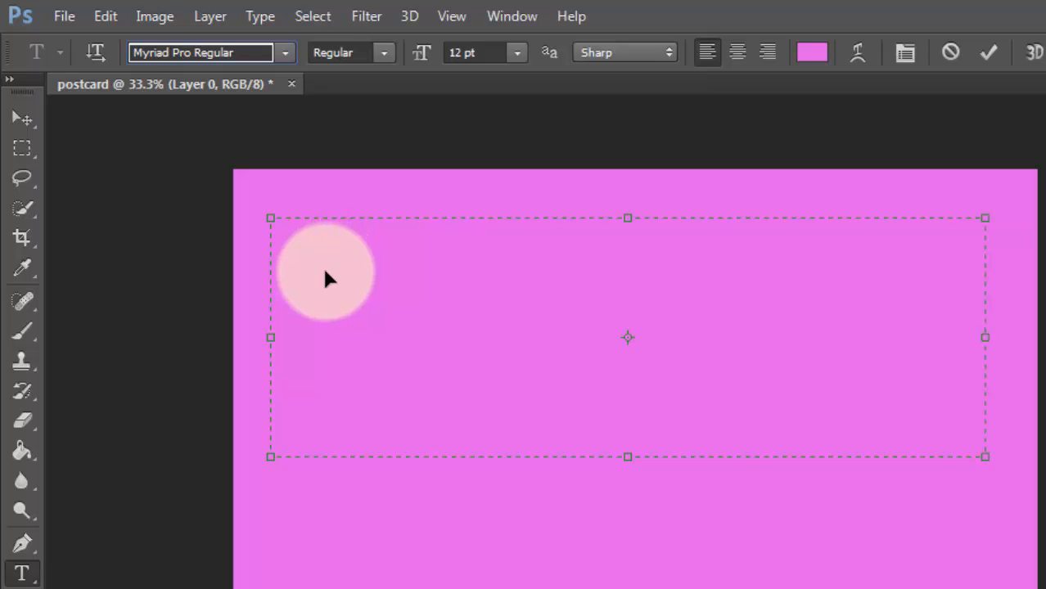
Enter craftyslh in the text box and set the colour of all its text to the near-black 030003
key(ctrl+a)
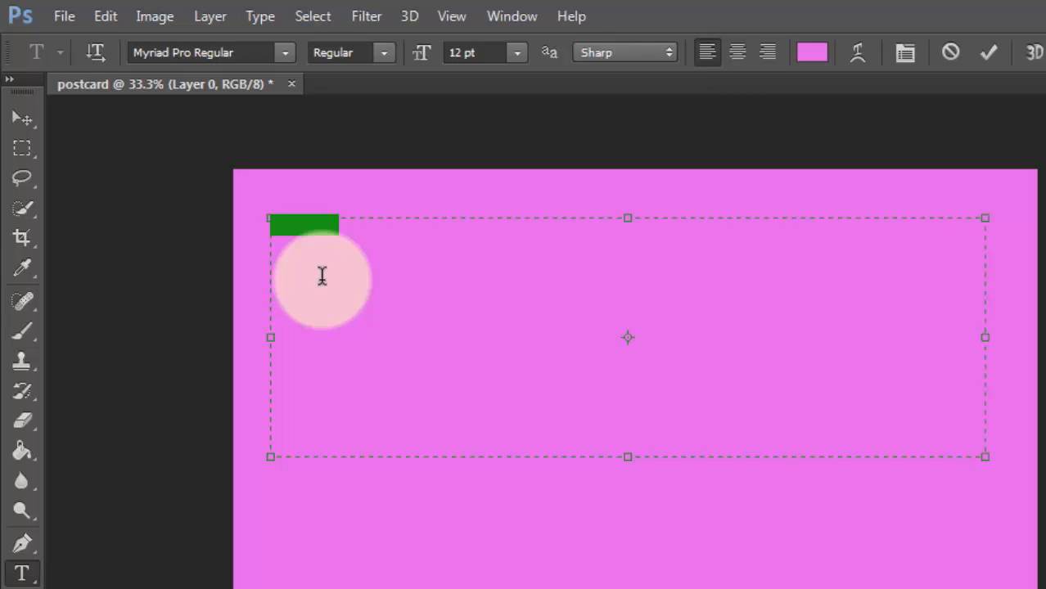
click(813, 54)
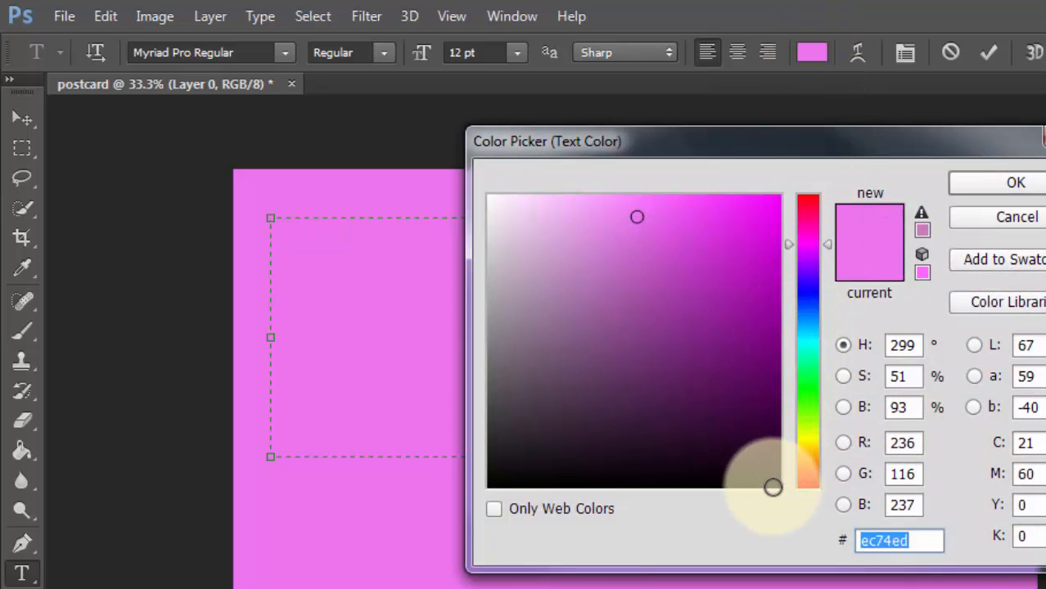
click(772, 484)
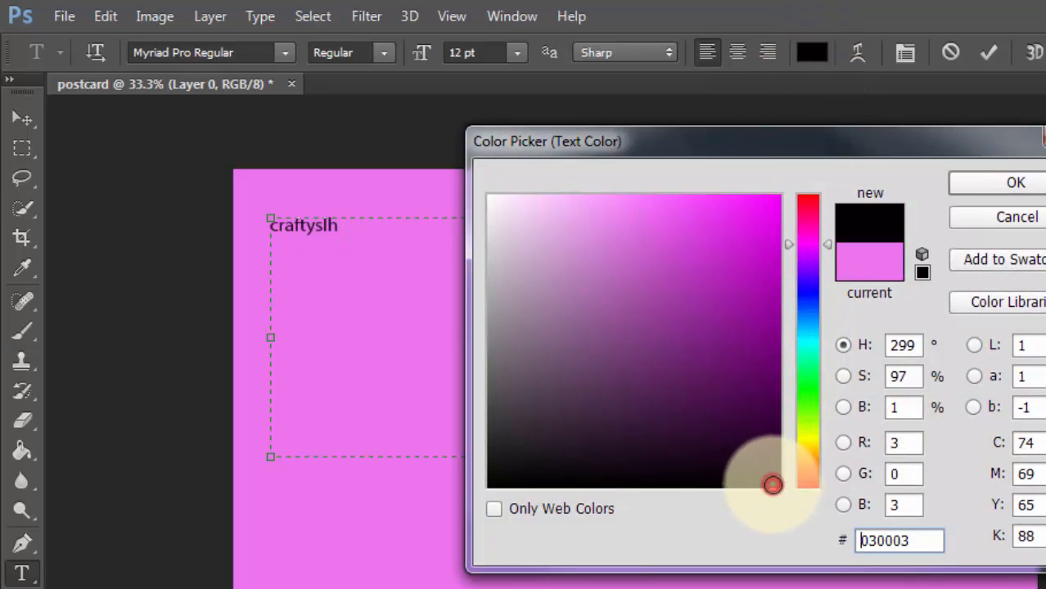
click(1012, 183)
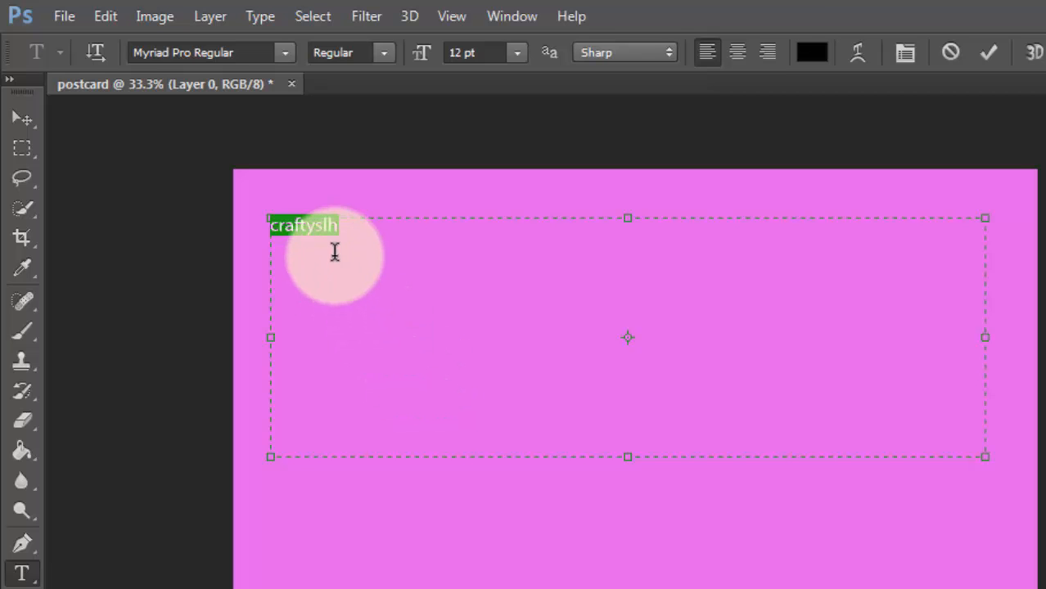
Try the craftyslh text at the preset sizes 36 pt, 60 pt and 72 pt
click(516, 56)
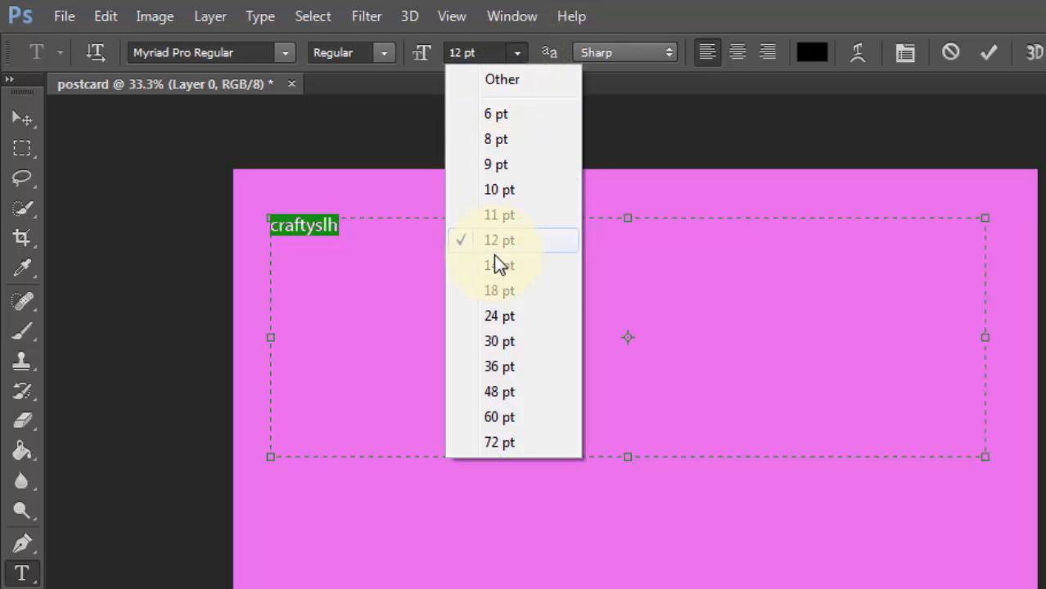
click(500, 366)
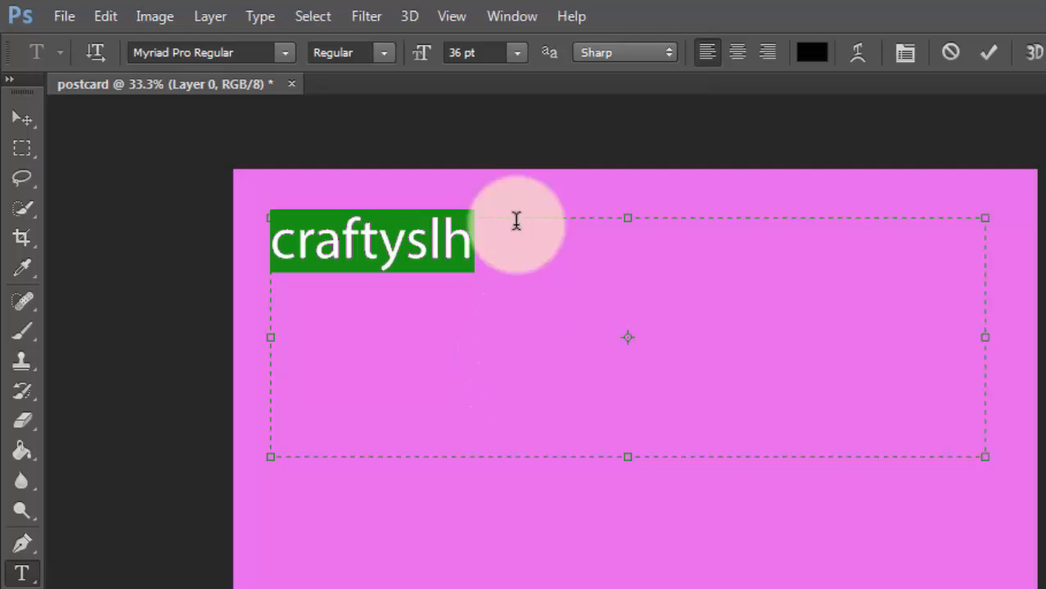
click(522, 54)
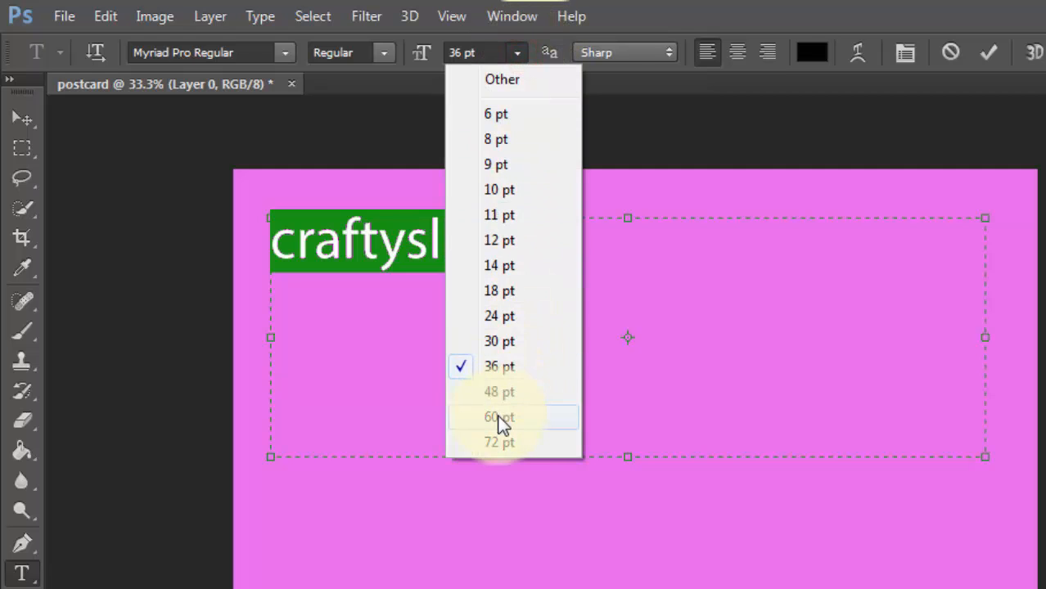
click(499, 417)
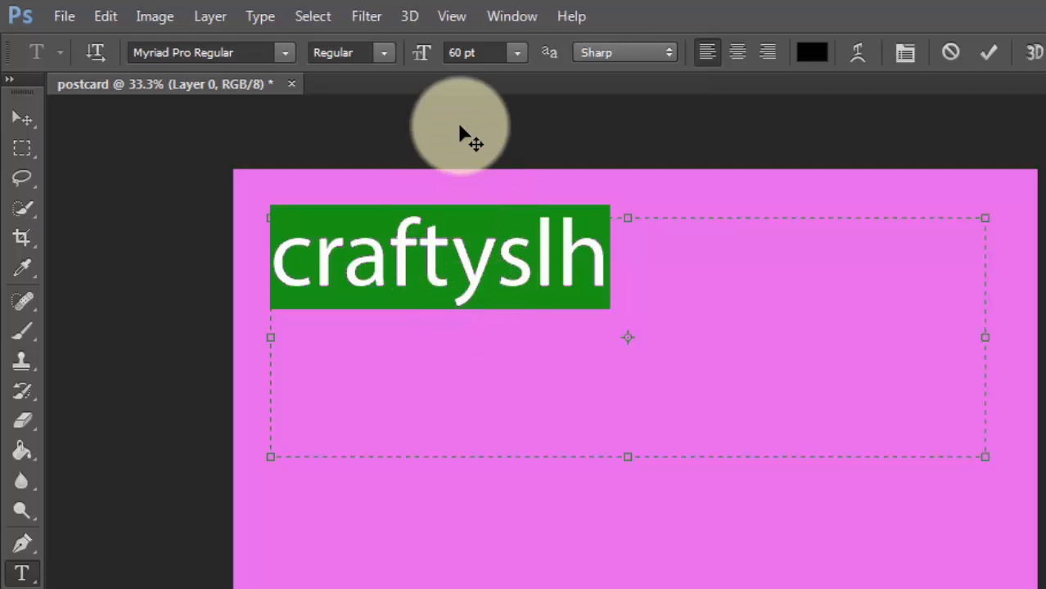
click(517, 53)
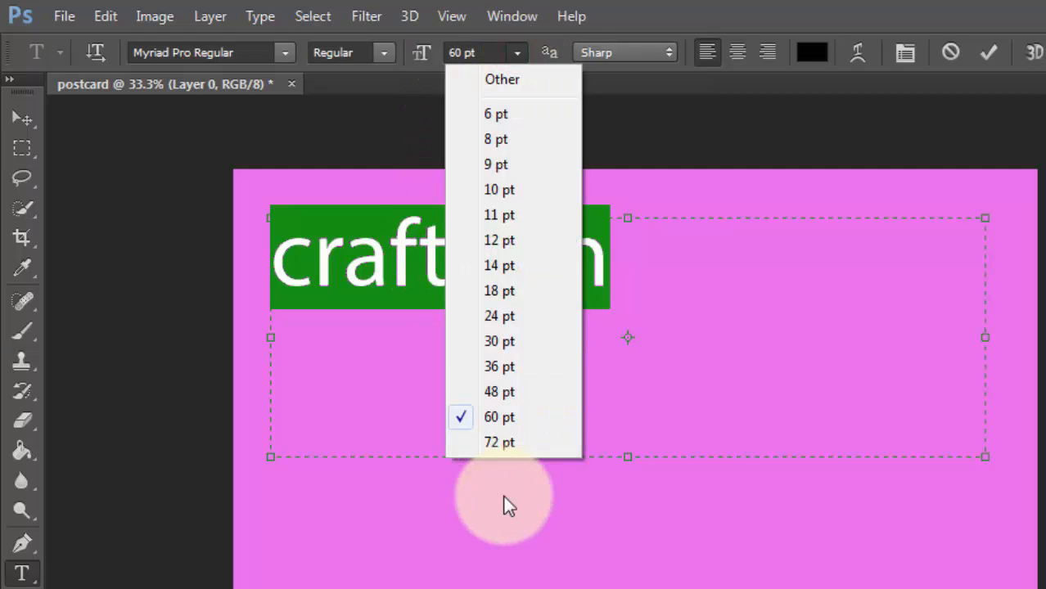
click(494, 446)
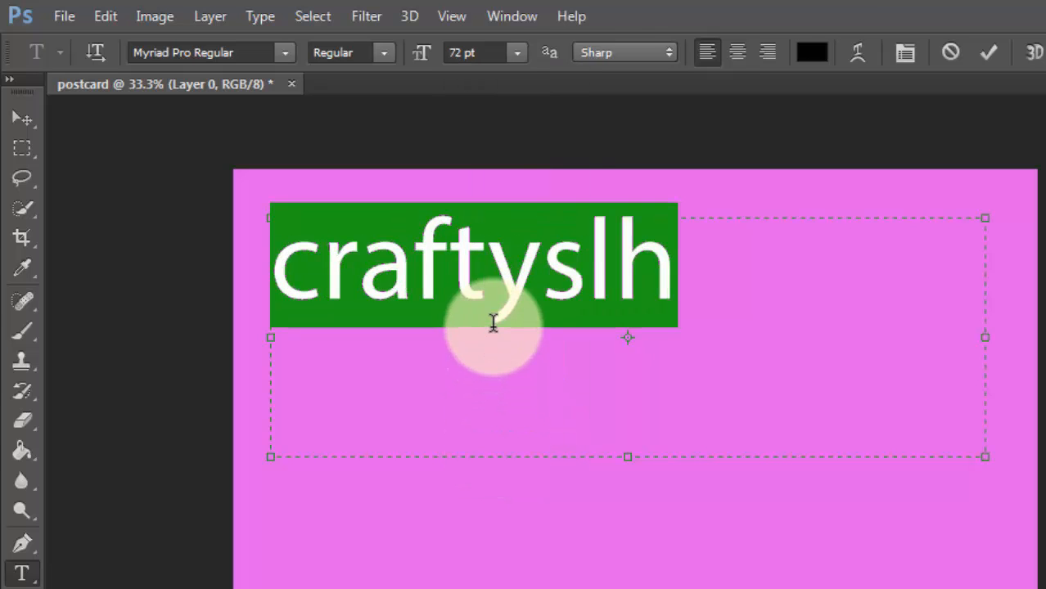
Set the craftyslh text to a custom font size of 80 pt
drag(465, 52, 449, 53)
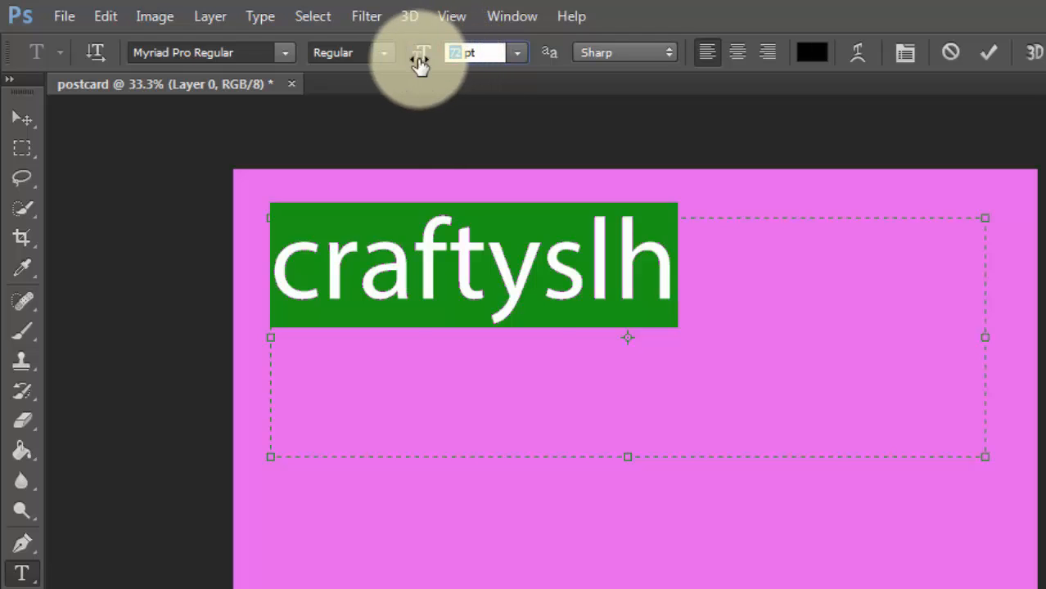
text(80)
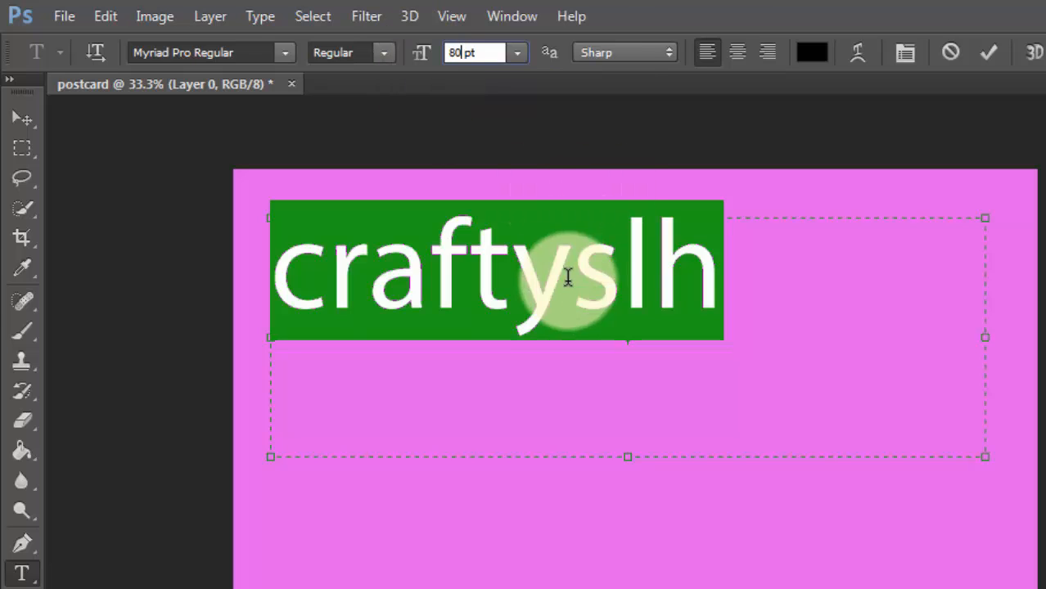
key(Return)
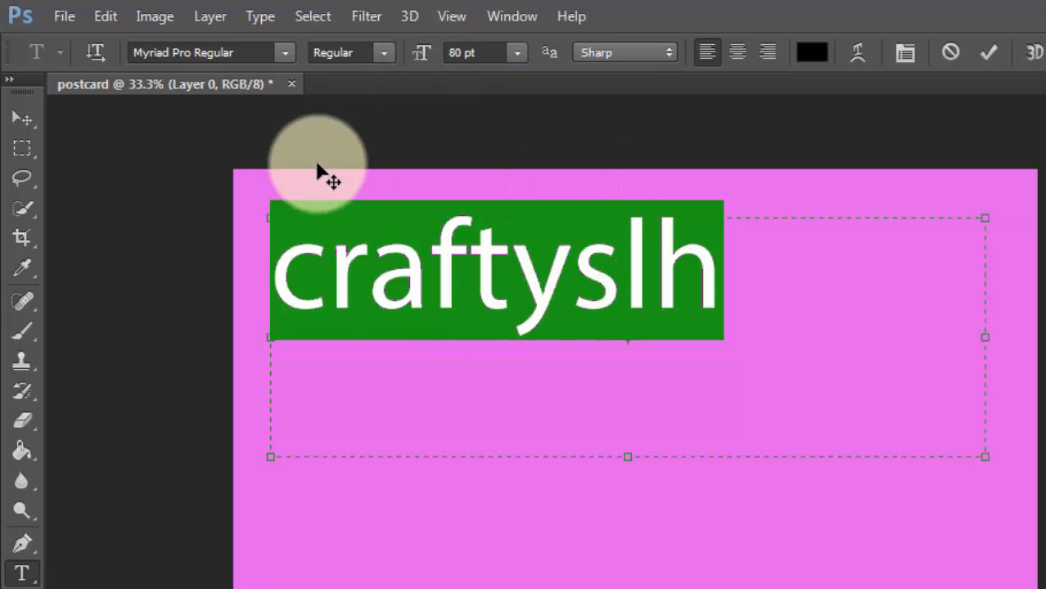
Preview other fonts on the craftyslh text and set its font to Curlz MT Regular
click(286, 53)
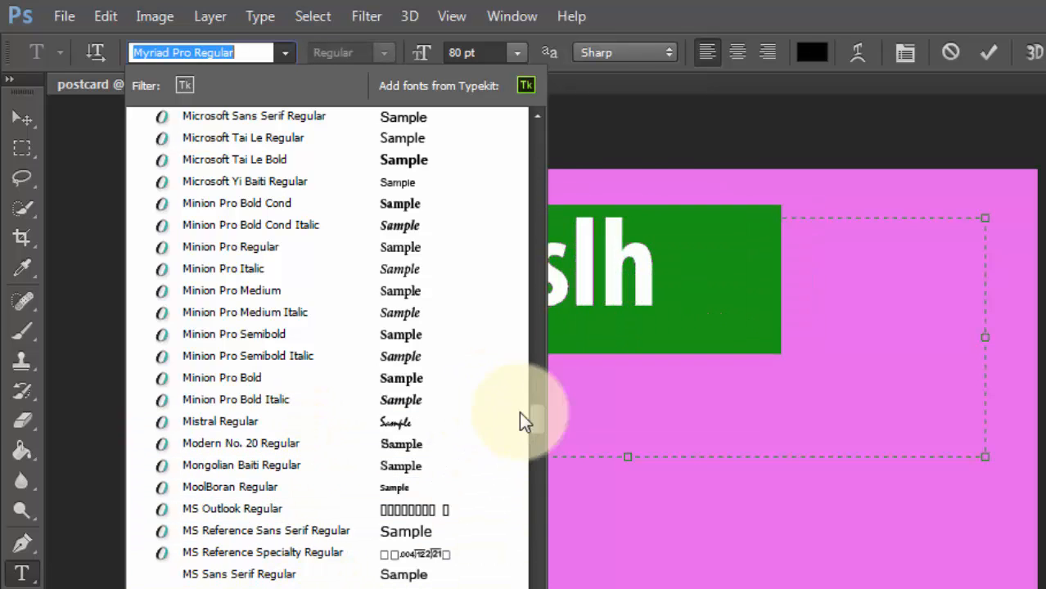
drag(540, 423, 536, 353)
scroll(533, 337, up, 8)
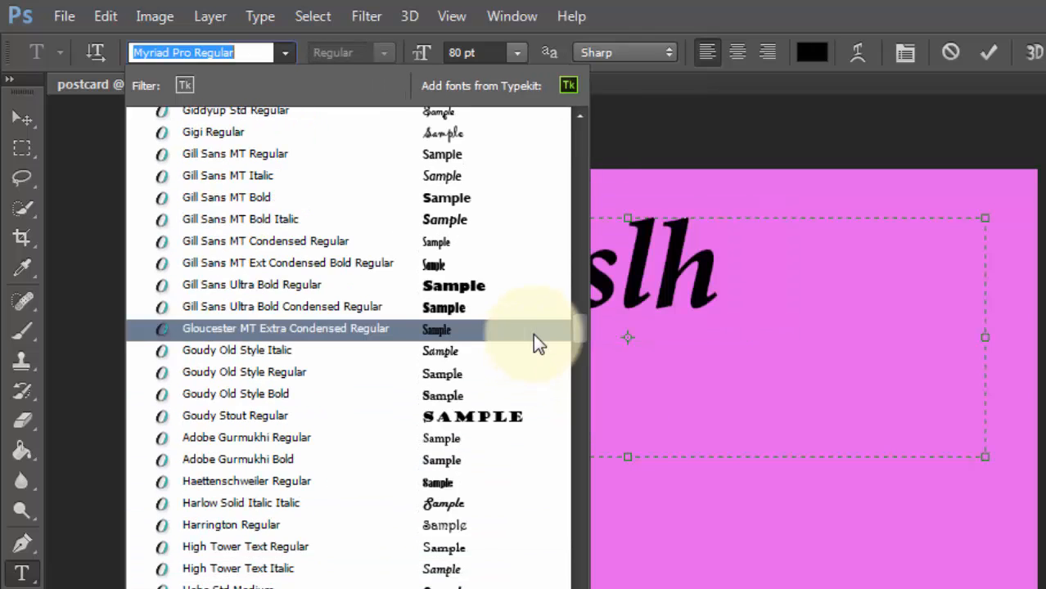
scroll(534, 327, up, 1)
scroll(537, 303, up, 20)
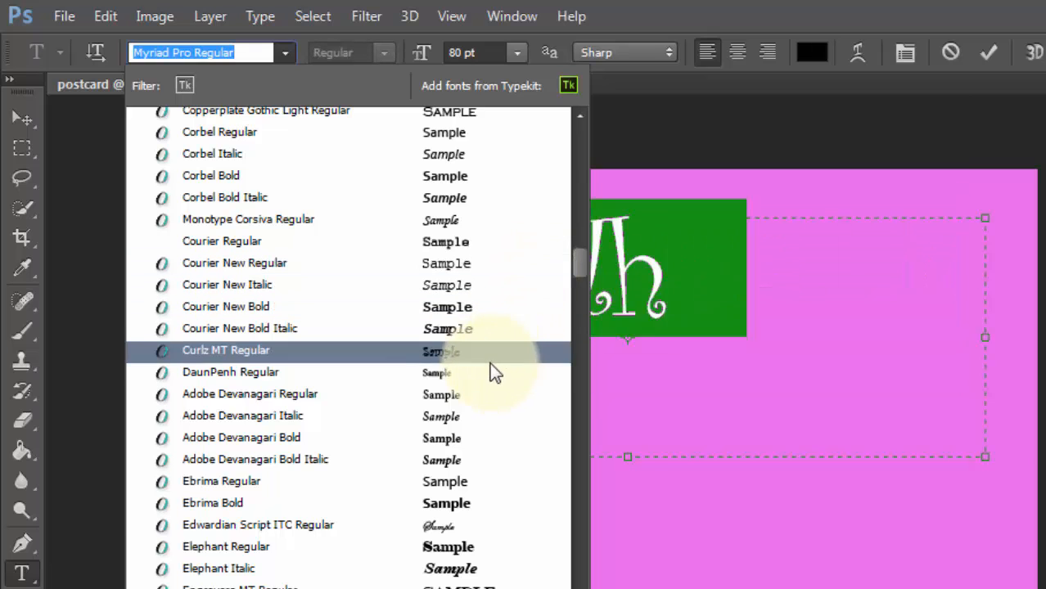
click(447, 351)
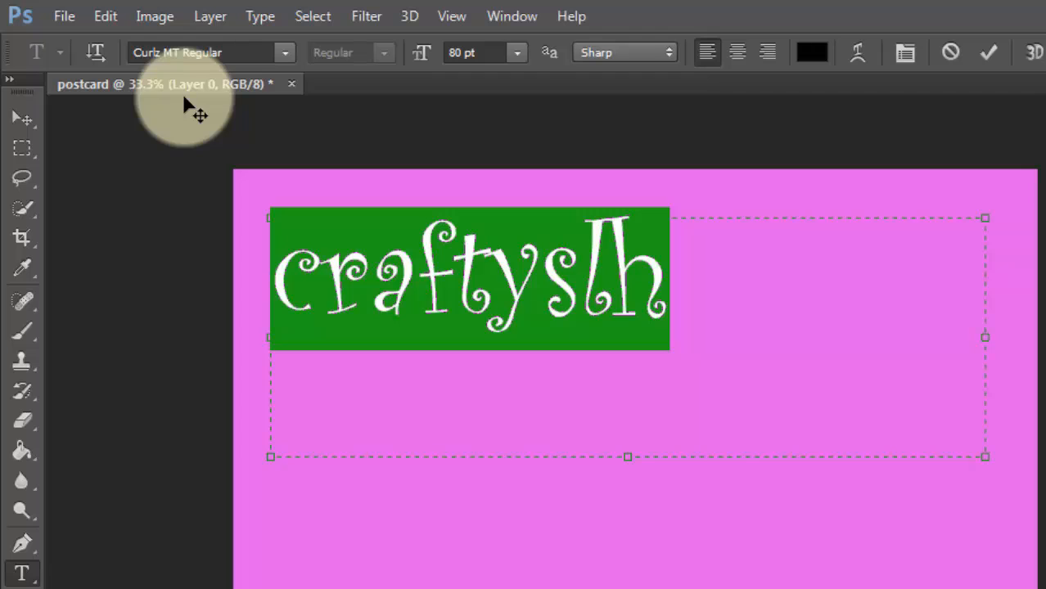
Commit the craftyslh text edit and nudge the text very slightly on the postcard with the Move tool
click(21, 120)
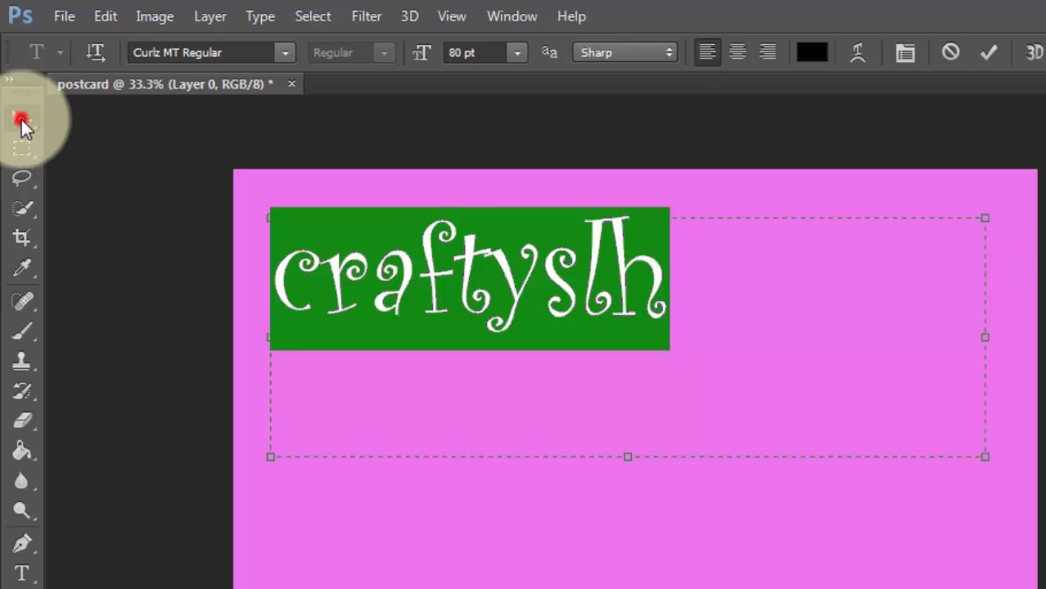
click(383, 298)
mouse_move(397, 307)
mouse_down()
mouse_move(457, 328)
mouse_move(509, 316)
mouse_move(388, 297)
mouse_move(381, 307)
mouse_up()
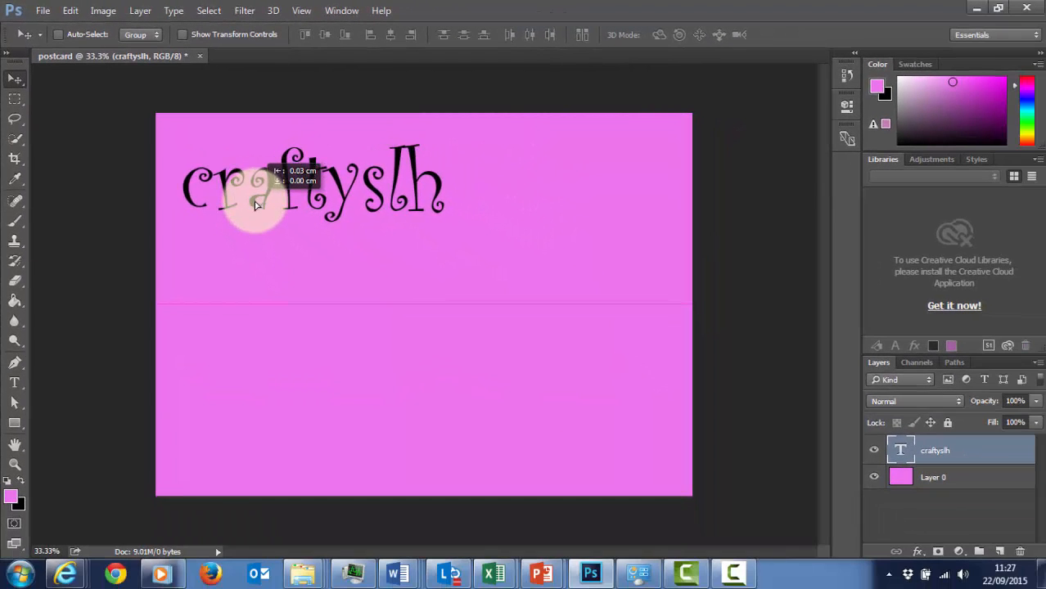
drag(256, 205, 256, 207)
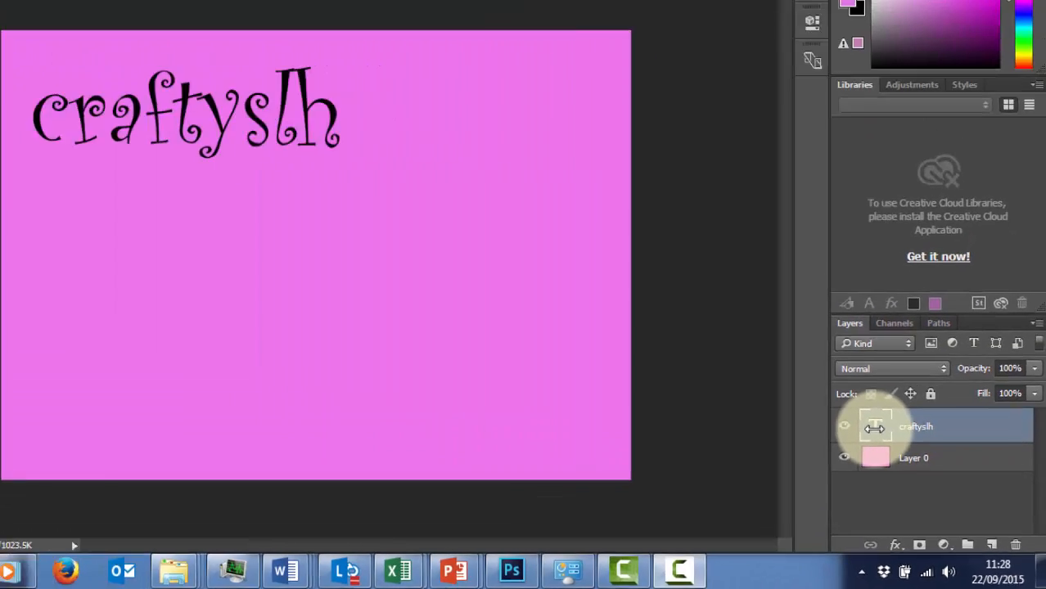
Reopen the craftyslh text layer for editing with all its text selected and its font size ready to change
click(648, 214)
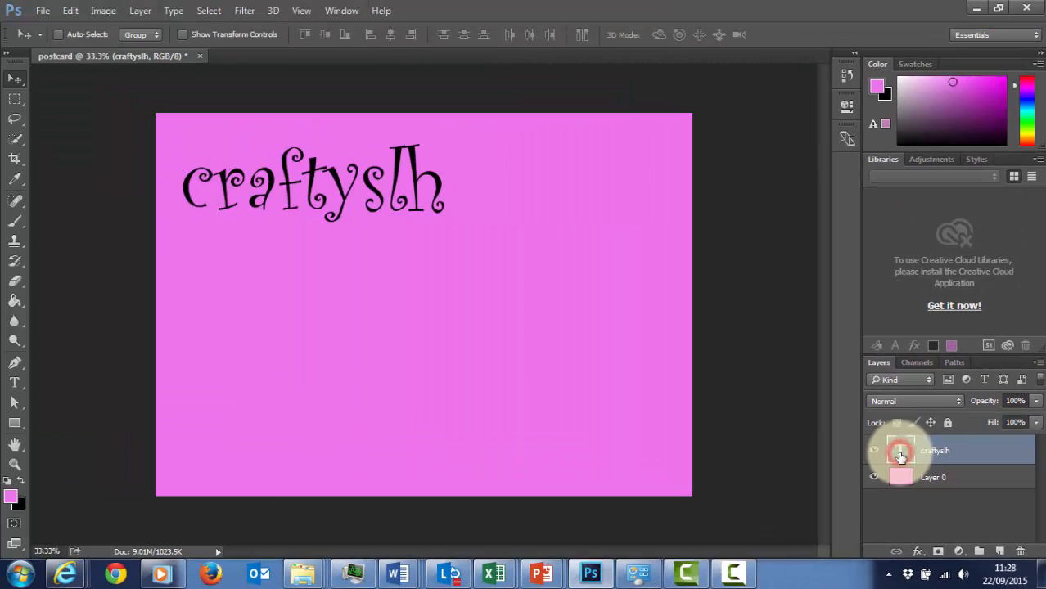
double_click(900, 454)
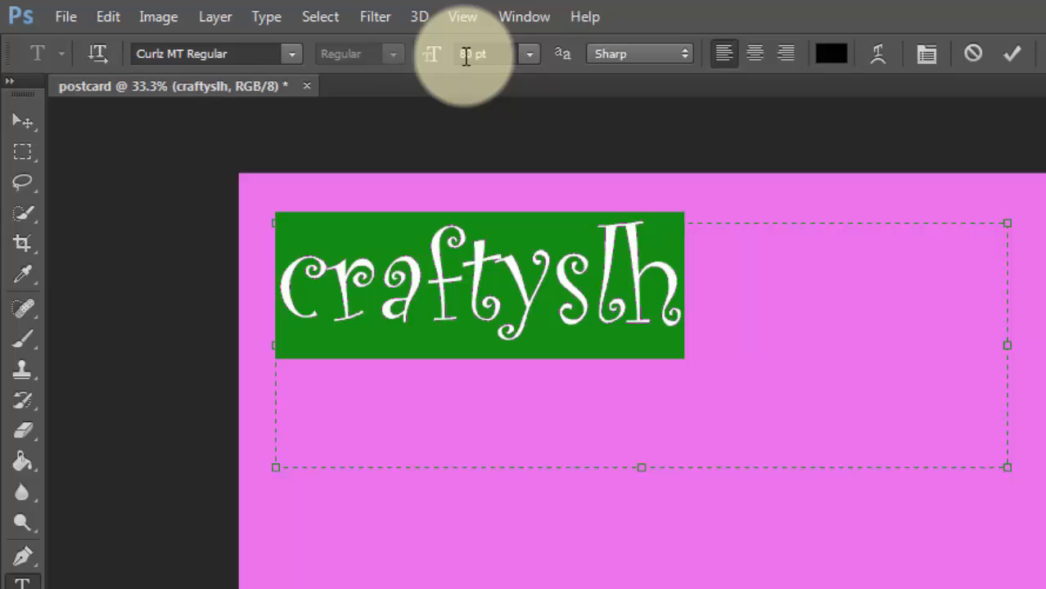
click(467, 54)
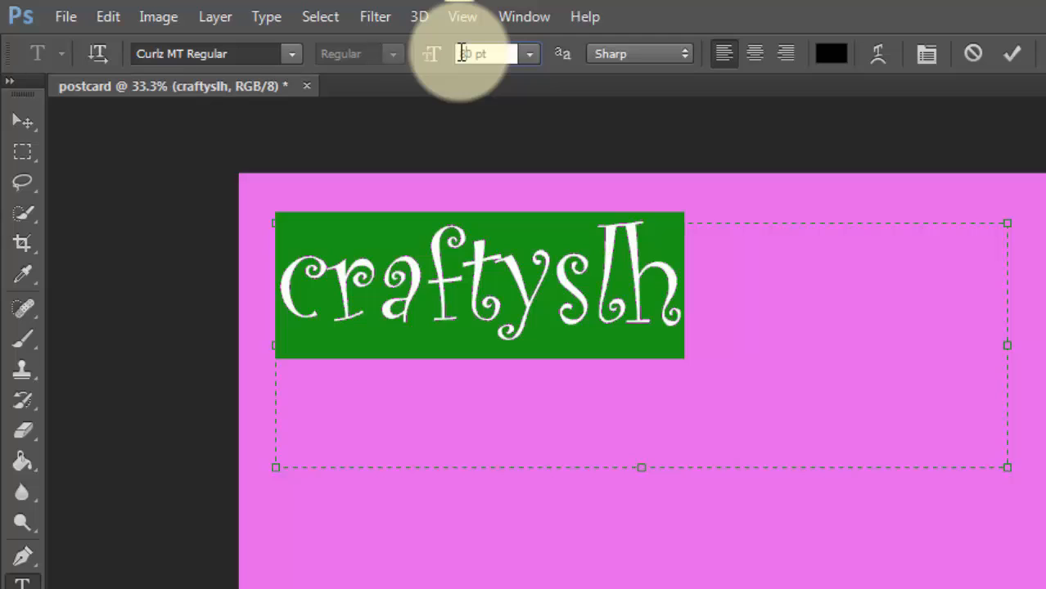
Try the craftyslh text at 81 pt and at smaller sizes down to 73 pt in small increments
key(Up)
key(Down)
key(Down)
key(Down)
key(Down)
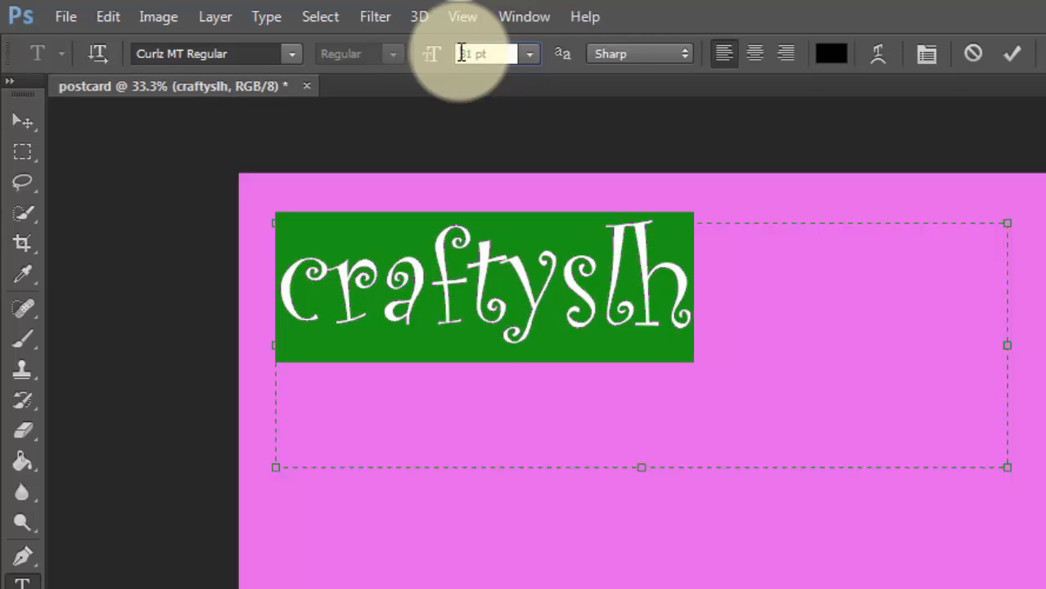
key(Down)
key(Down)
key(Down)
key(Down)
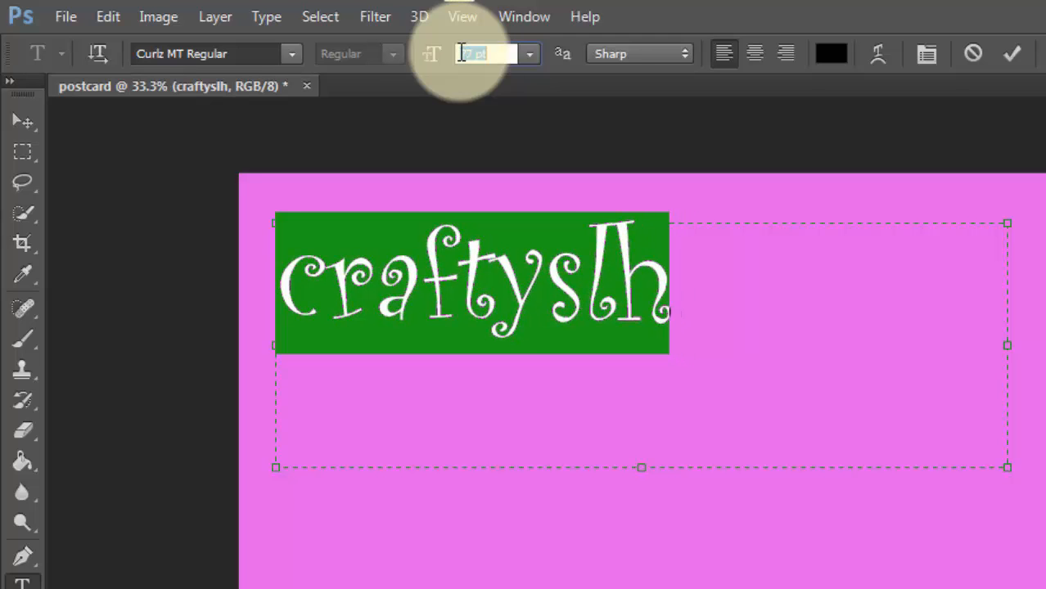
key(Down)
key(Down)
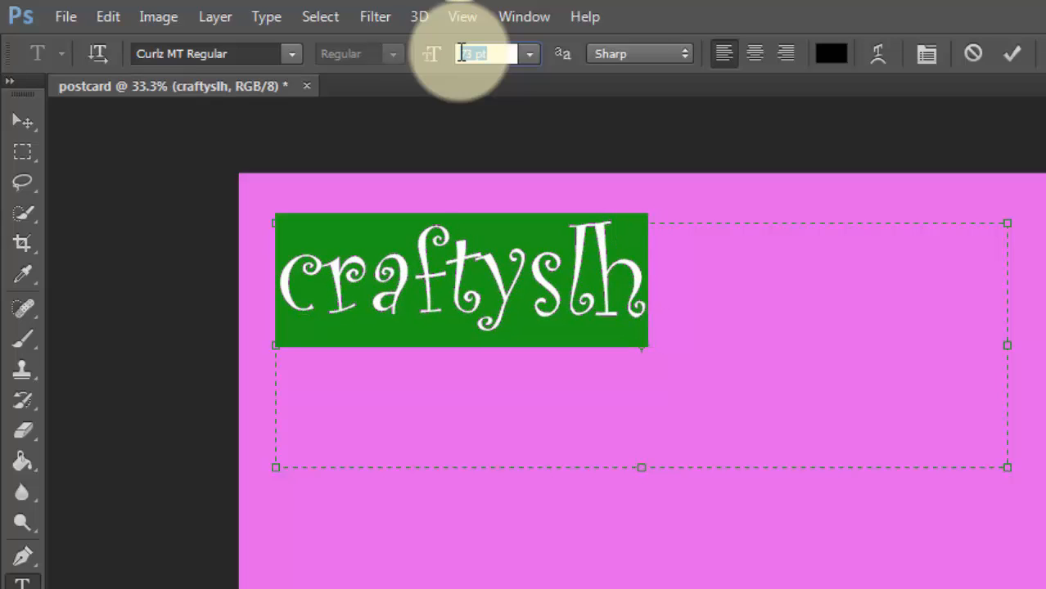
Enlarge the craftyslh text up to 152 pt in large increments, and bring its font size back to 143 pt
key(shift+Up)
key(shift+Up)
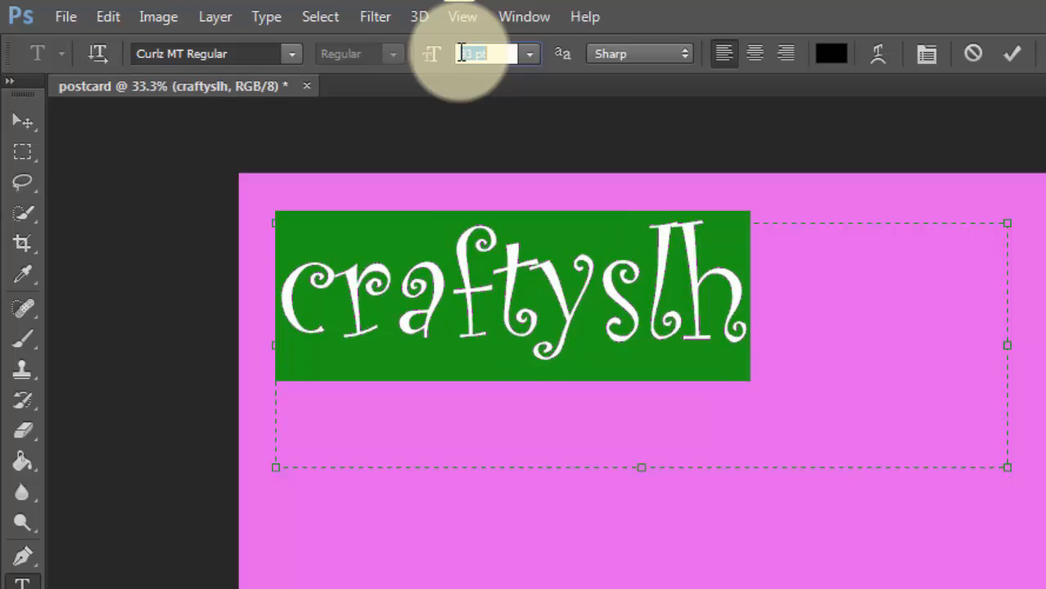
key(shift+Up)
key(shift+Up)
key(shift+Up)
key(shift+Up)
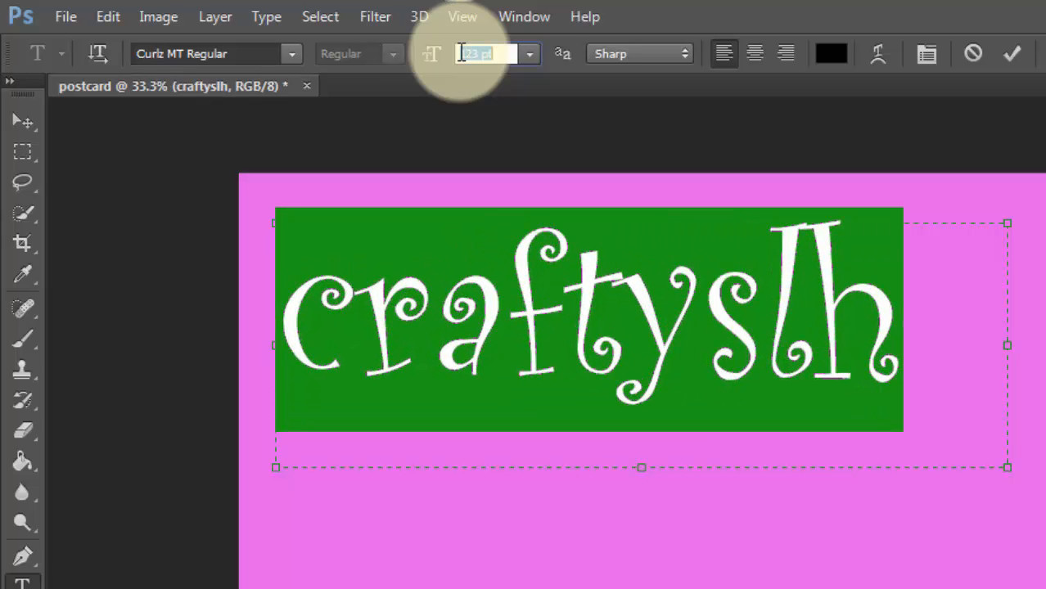
key(shift+Up)
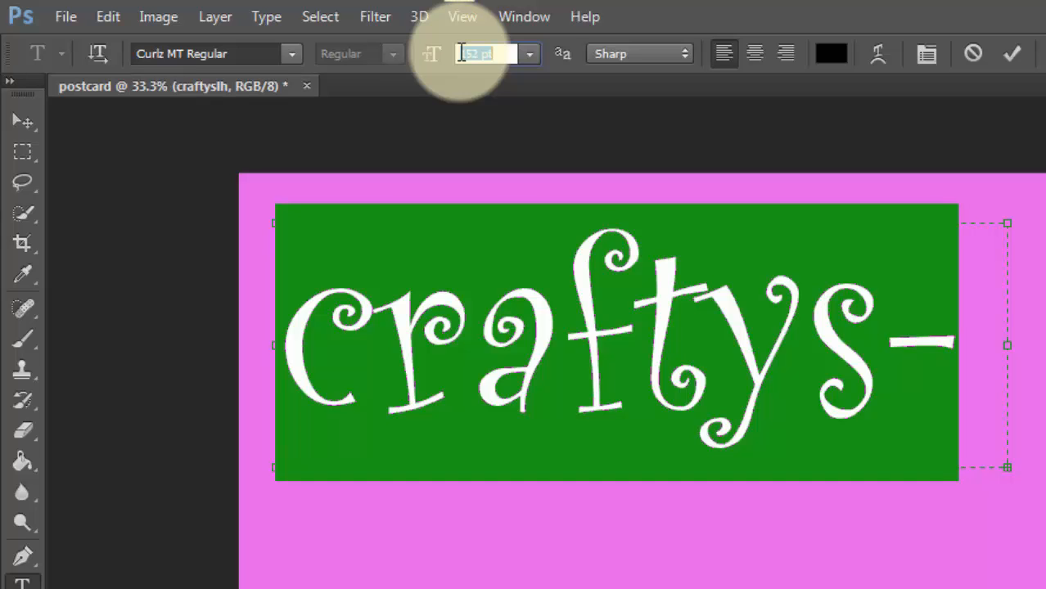
key(Down)
key(Down)
key(Down)
key(Down)
key(Down)
key(Down)
key(Down)
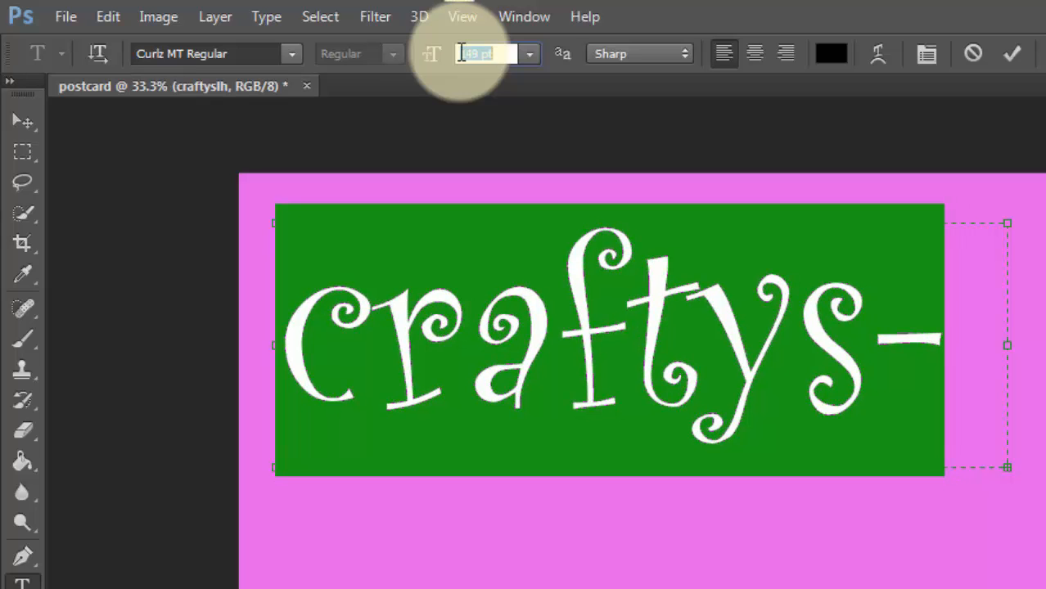
key(Down)
key(Down)
key(Down)
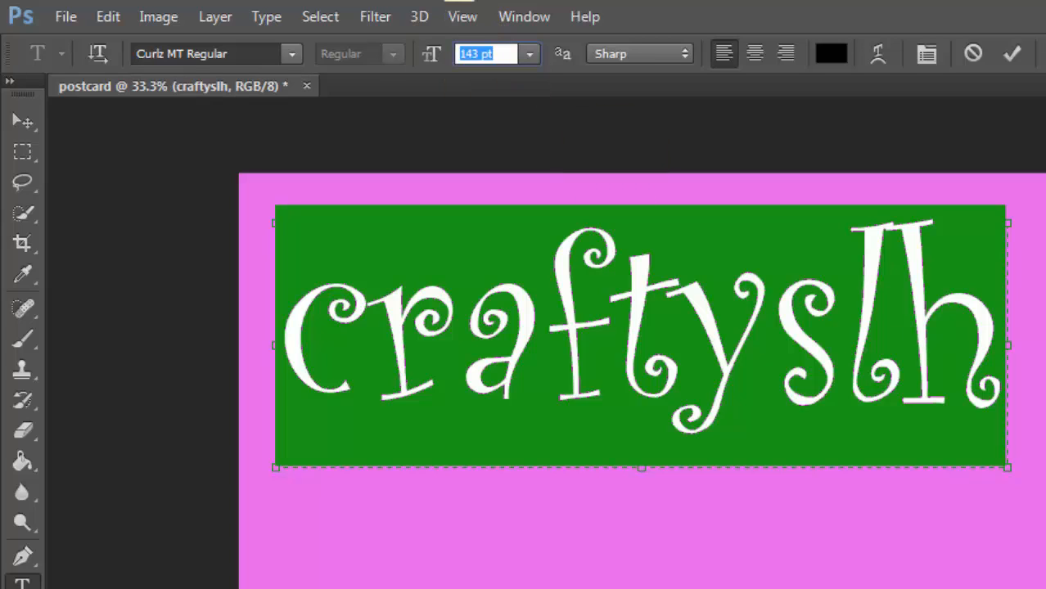
click(768, 15)
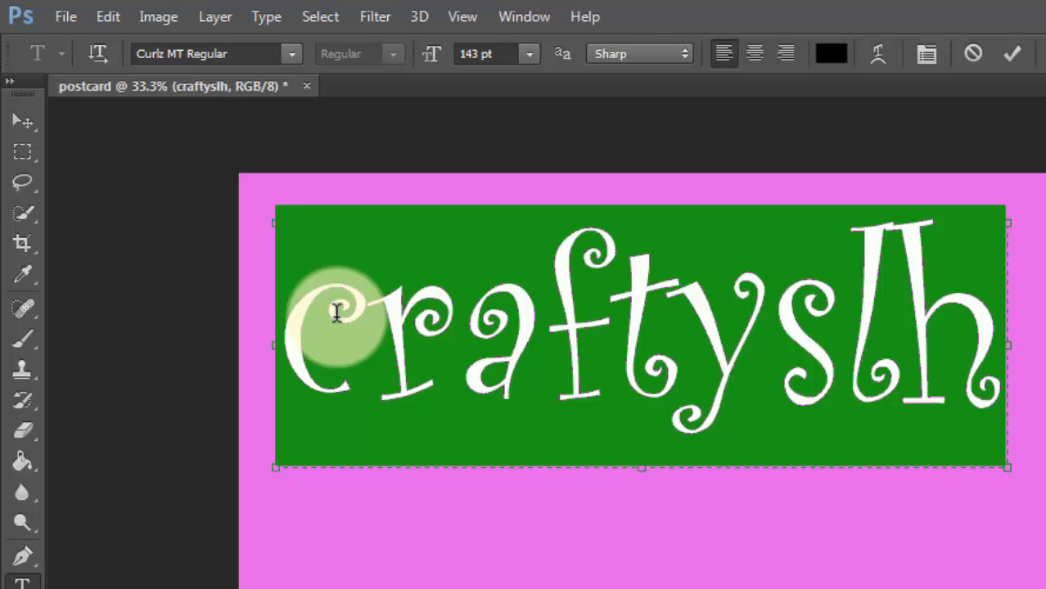
Change the colour of the craftyslh text to the bright blue 0c25e3
click(831, 53)
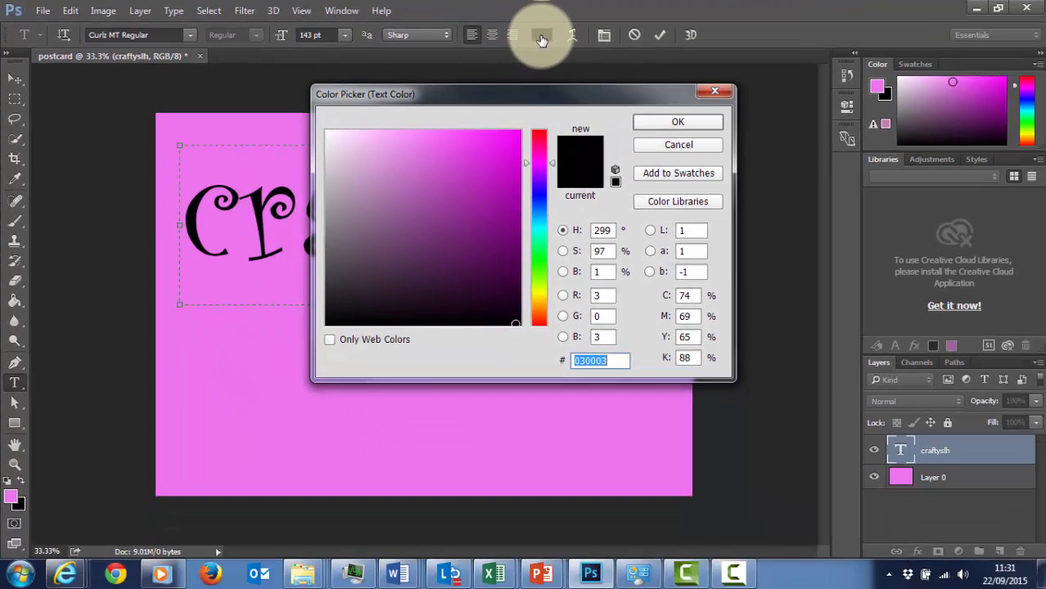
click(541, 205)
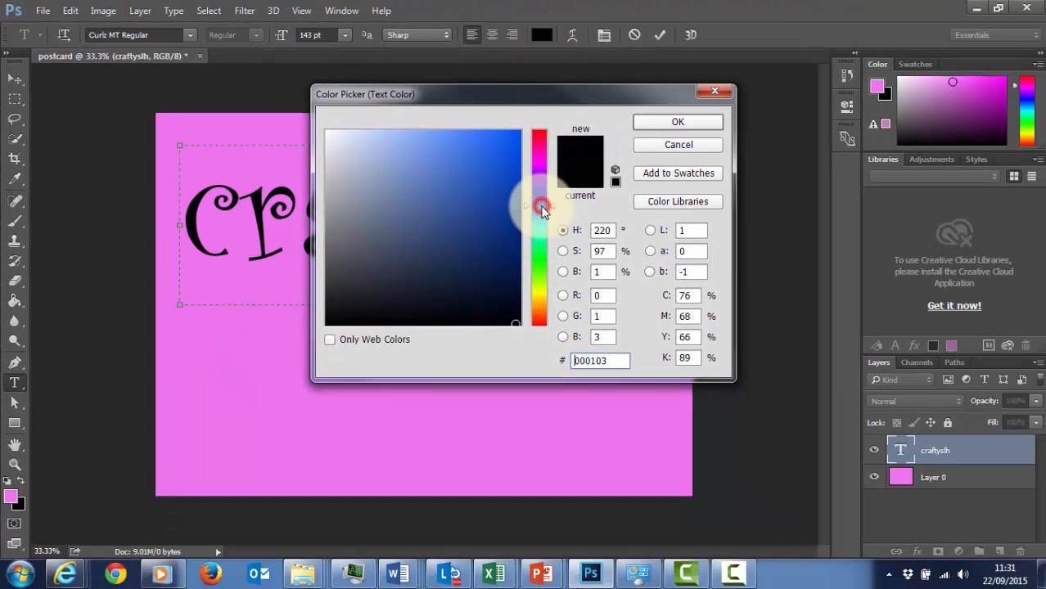
click(541, 198)
click(498, 166)
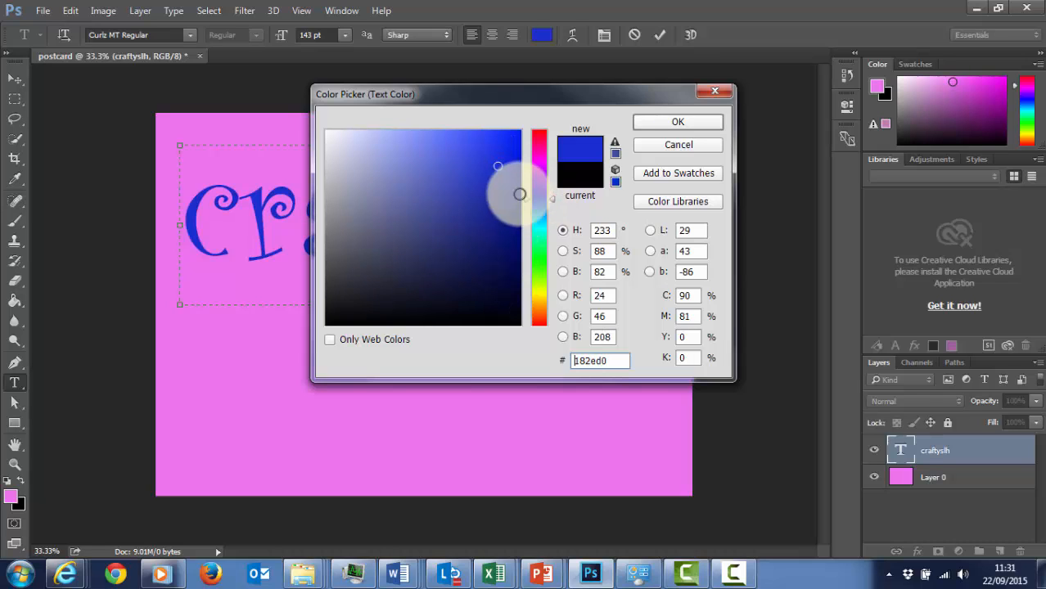
click(511, 150)
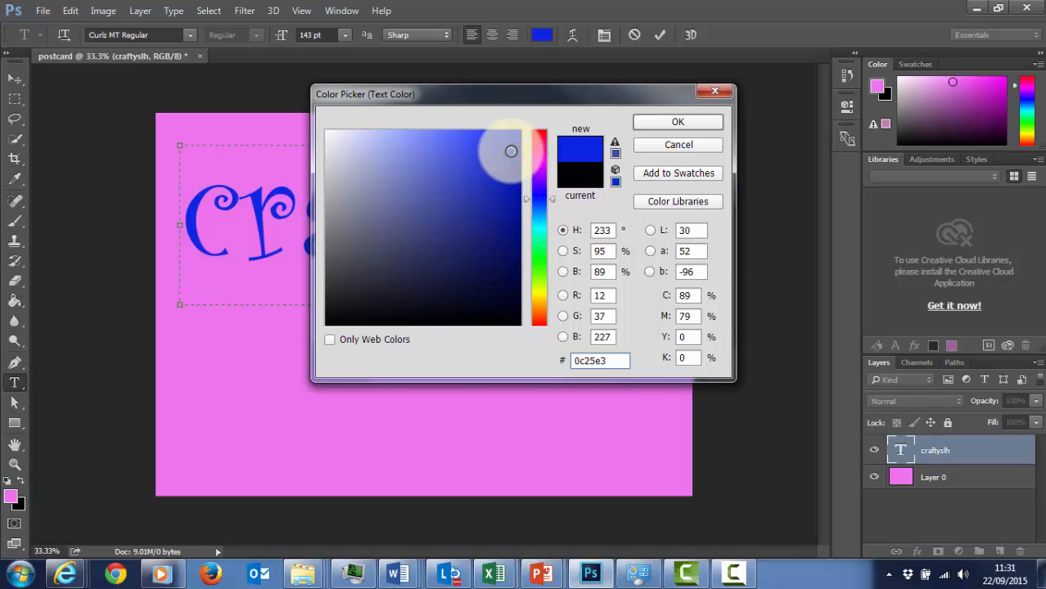